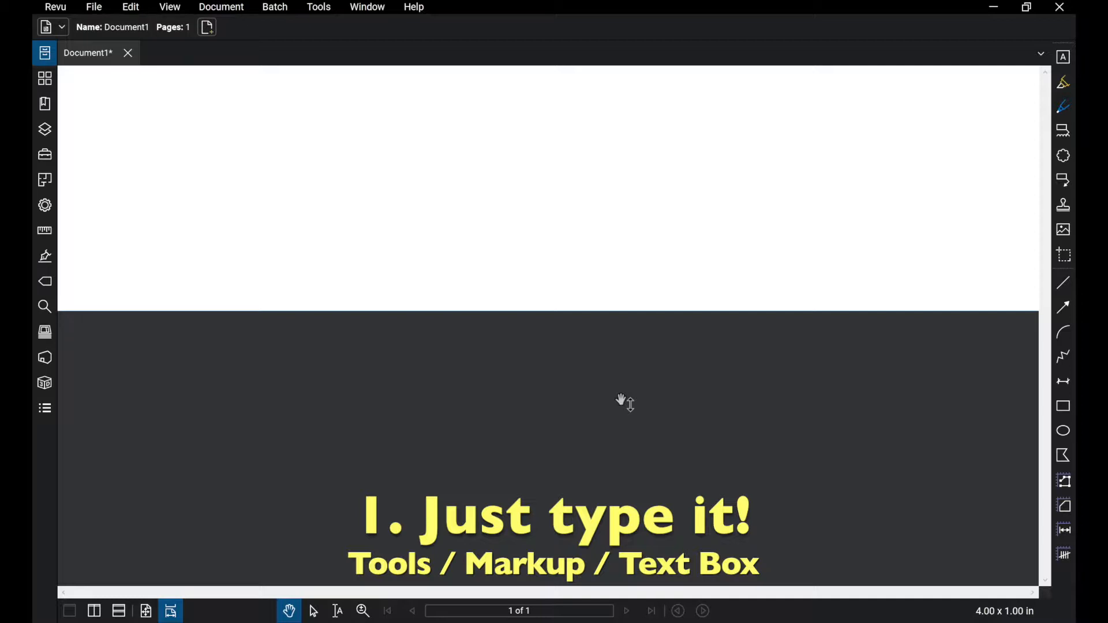
# Add a text box across the upper middle of the blank page containing the signer's full name.
pyautogui.click(302, 9)
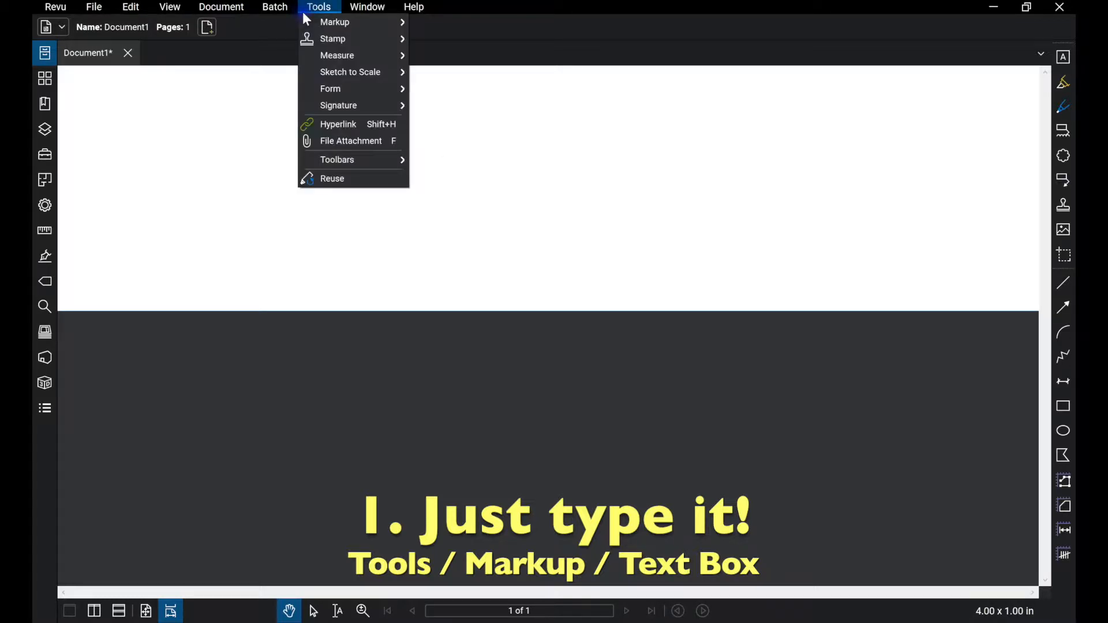
pyautogui.moveTo(312, 24)
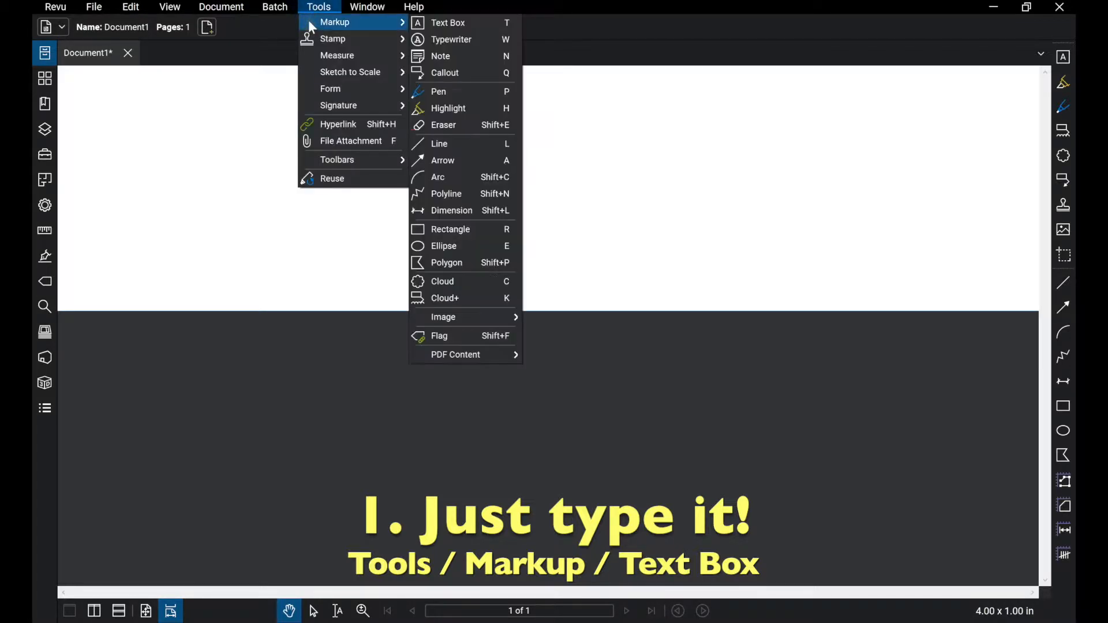
pyautogui.click(438, 23)
pyautogui.moveTo(335, 113); pyautogui.dragTo(791, 248)
pyautogui.write('Jo')
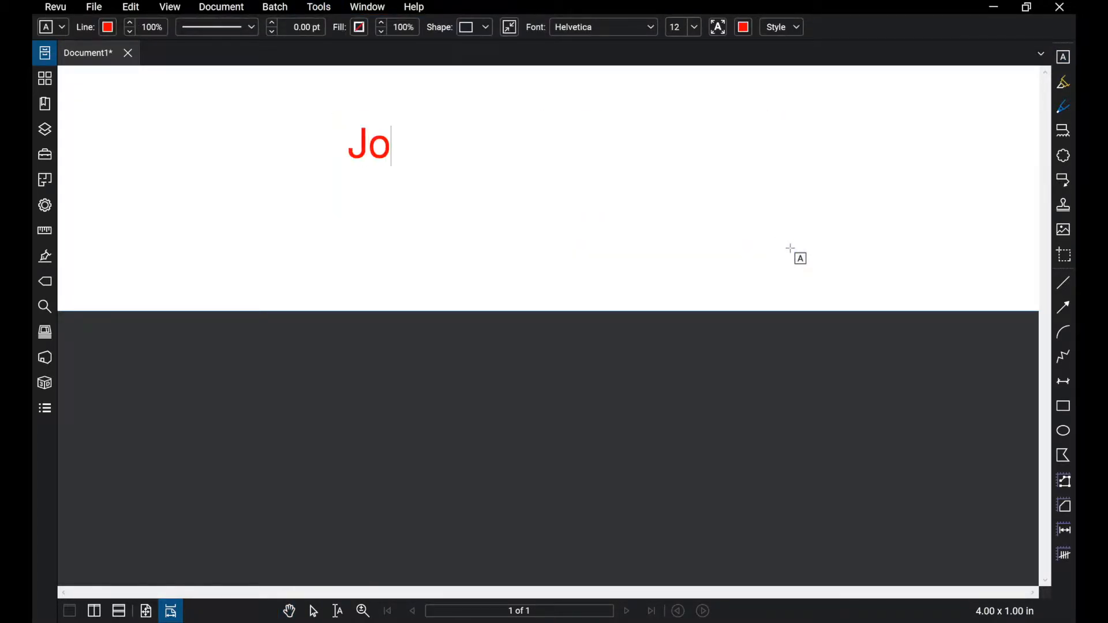
pyautogui.write('hn Hancock')
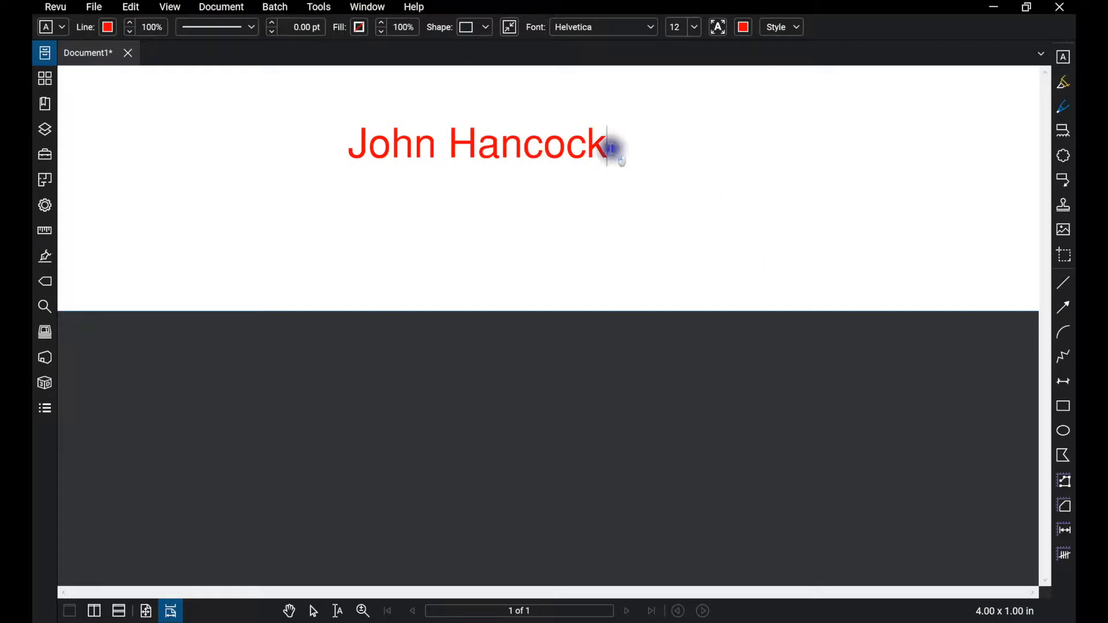
# Format the whole signer name in blue Brush Script MT and change its font size.
pyautogui.hotkey('ctrl', 'a')
pyautogui.click(744, 27)
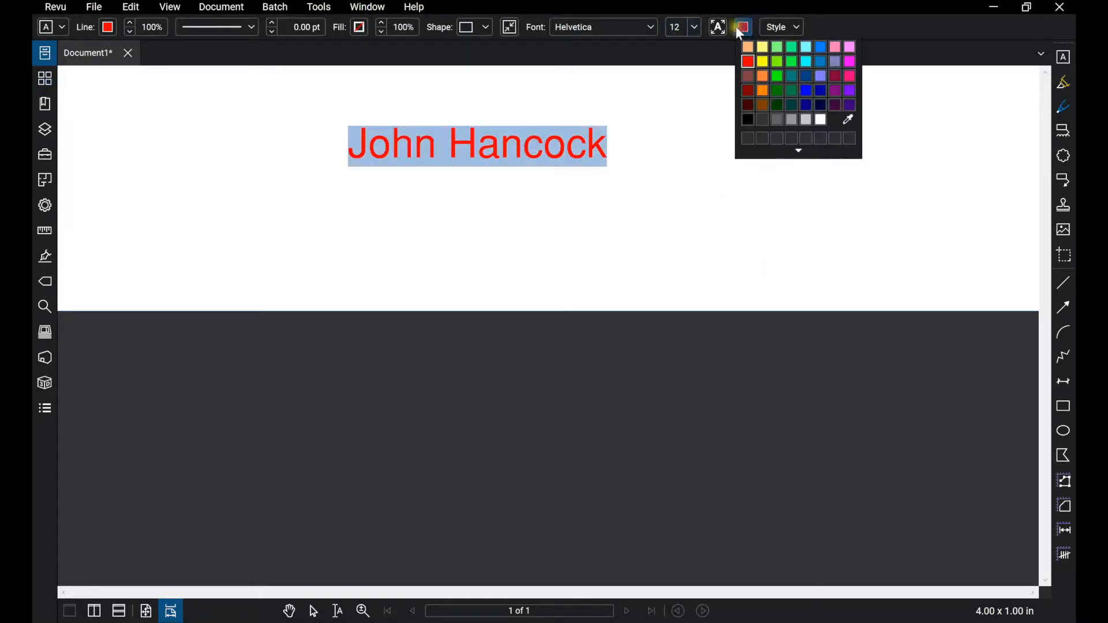
pyautogui.click(806, 91)
pyautogui.click(651, 28)
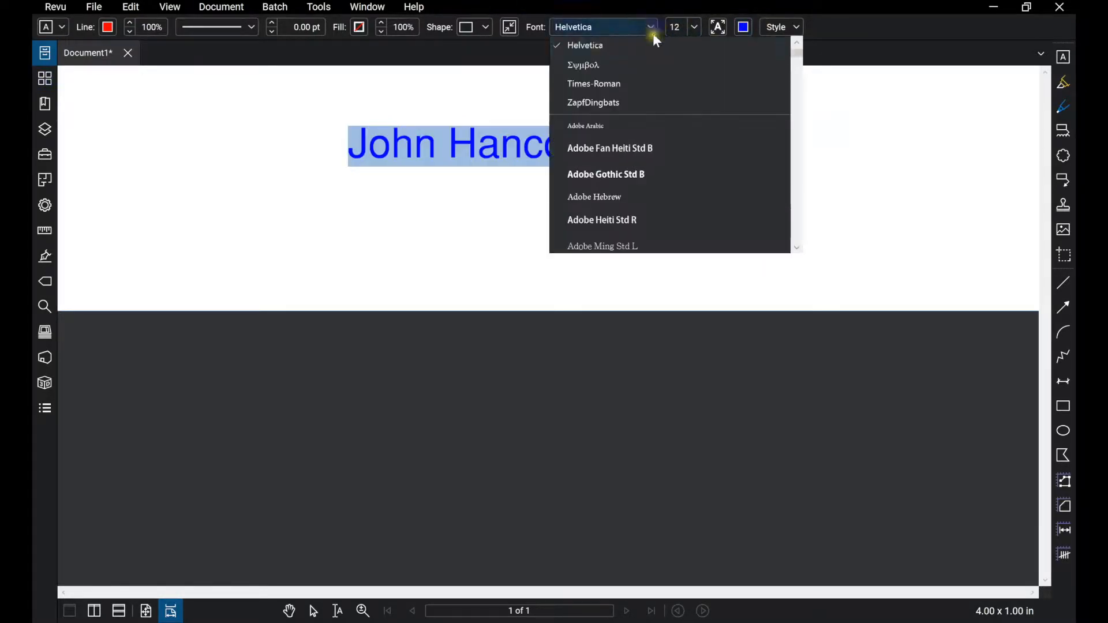
pyautogui.scroll(-3, 670, 140)
pyautogui.click(646, 212)
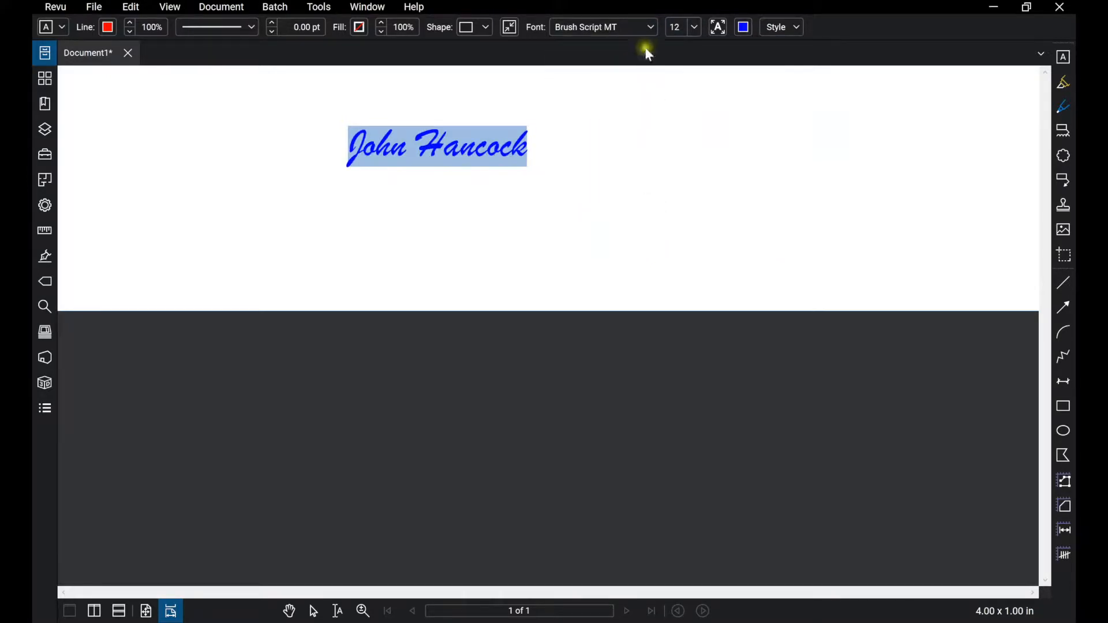
pyautogui.click(696, 27)
pyautogui.click(688, 182)
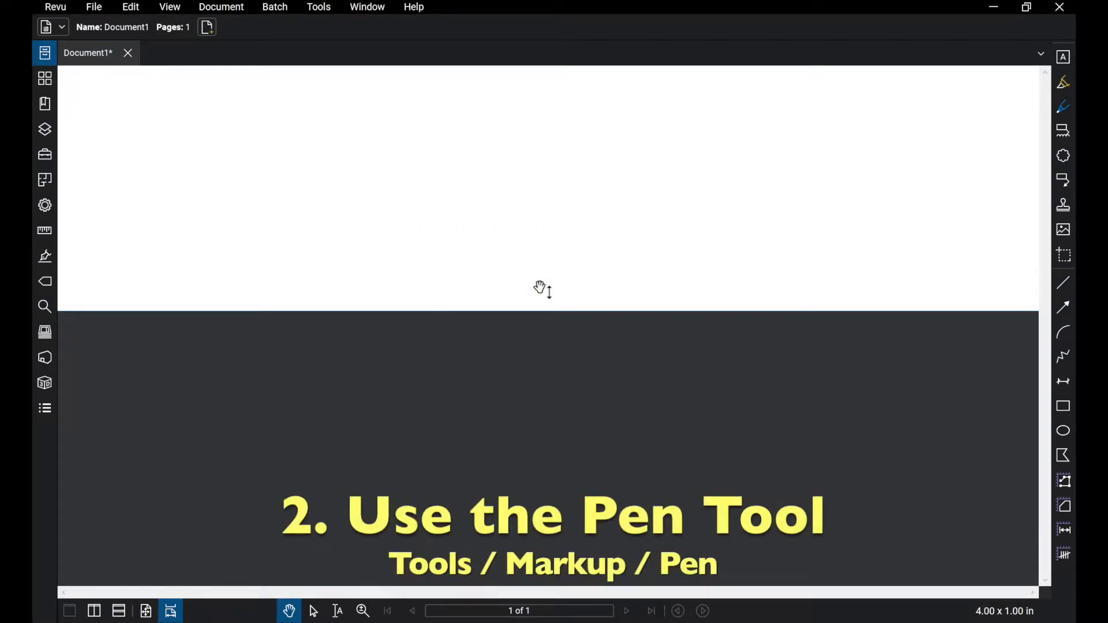
# Handwrite a signature across the blank page with the Pen tool.
pyautogui.click(321, 8)
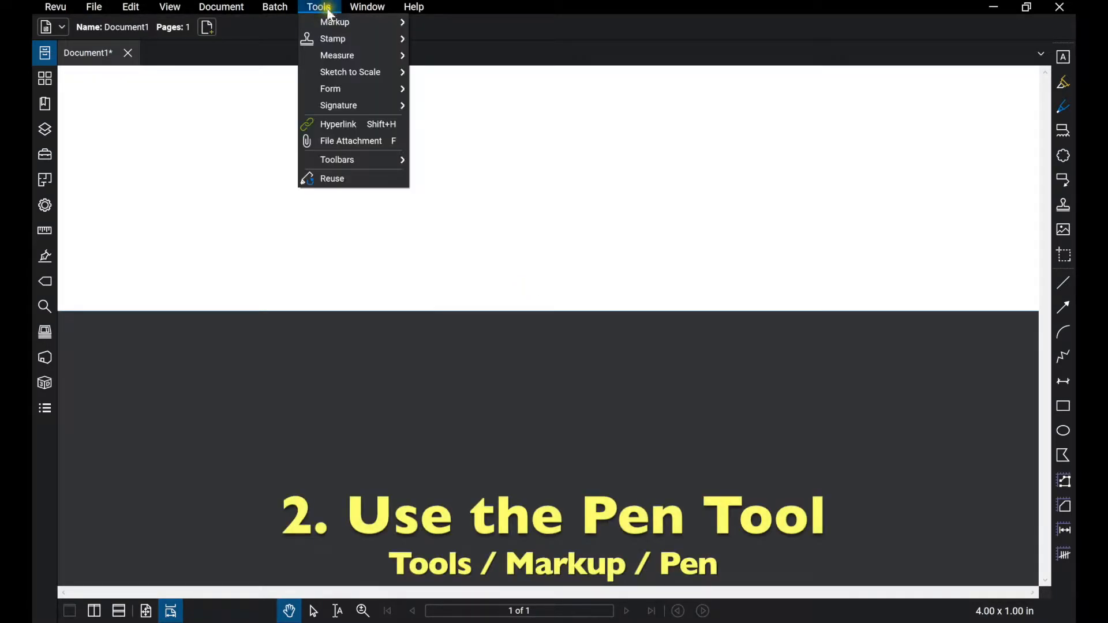
pyautogui.moveTo(324, 20)
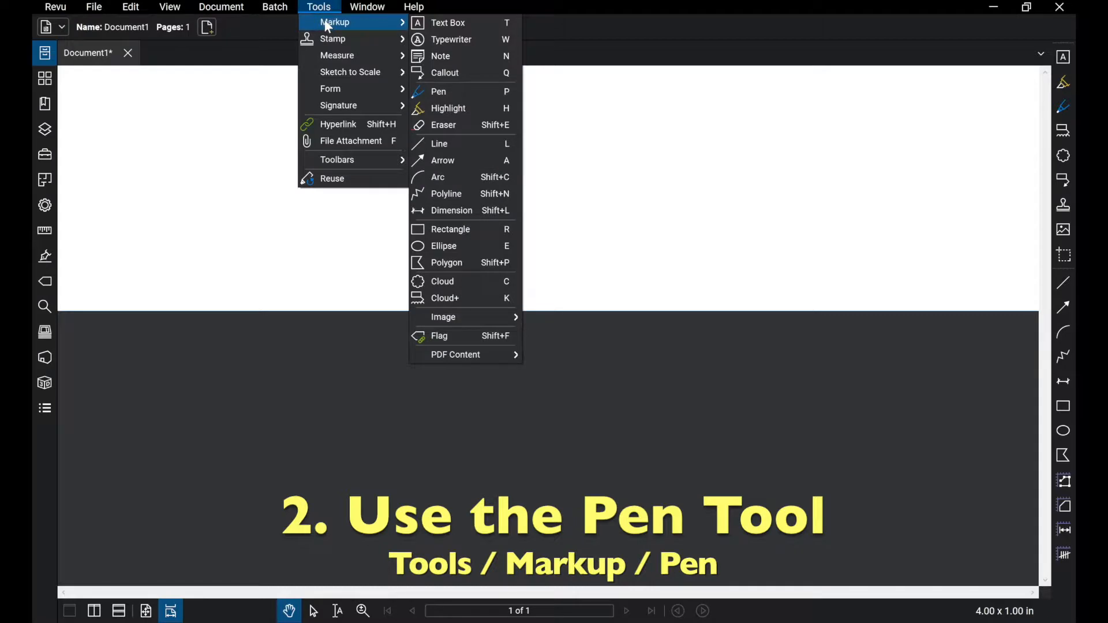
pyautogui.click(465, 93)
pyautogui.moveTo(251, 202)
pyautogui.mouseDown()
pyautogui.moveTo(250, 116)
pyautogui.moveTo(262, 142)
pyautogui.mouseUp()
pyautogui.moveTo(245, 238)
pyautogui.mouseDown()
pyautogui.moveTo(279, 215)
pyautogui.moveTo(277, 196)
pyautogui.moveTo(341, 131)
pyautogui.moveTo(362, 206)
pyautogui.moveTo(420, 184)
pyautogui.mouseUp()
pyautogui.moveTo(457, 140)
pyautogui.mouseDown()
pyautogui.moveTo(465, 253)
pyautogui.moveTo(495, 227)
pyautogui.moveTo(615, 217)
pyautogui.mouseUp()
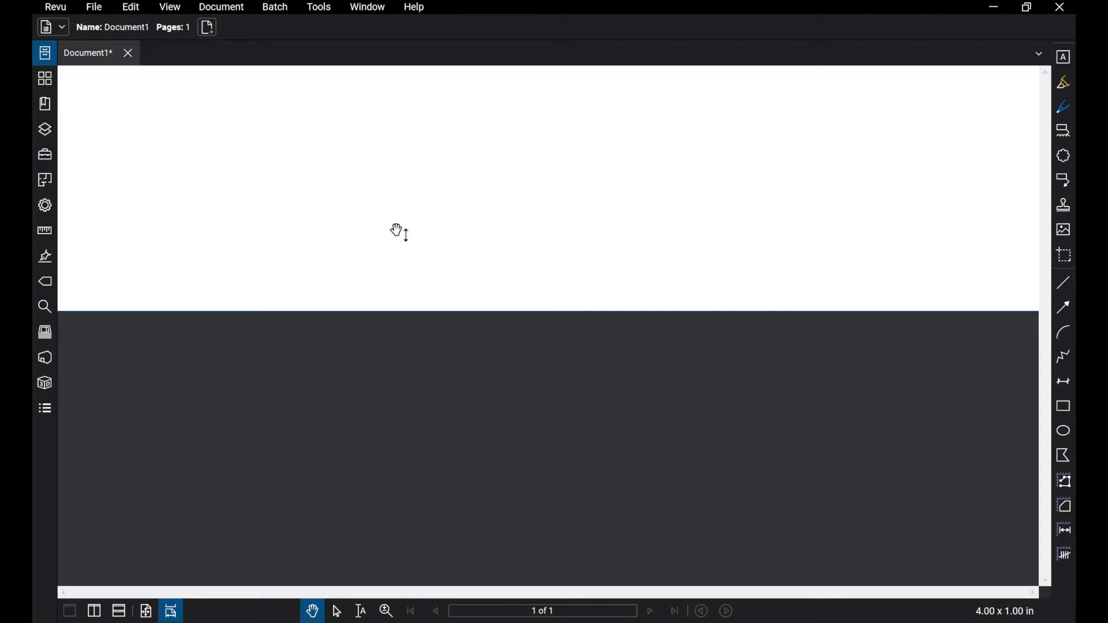
# Insert the My signature image file from Downloads onto the page and enlarge it slightly.
pyautogui.click(308, 8)
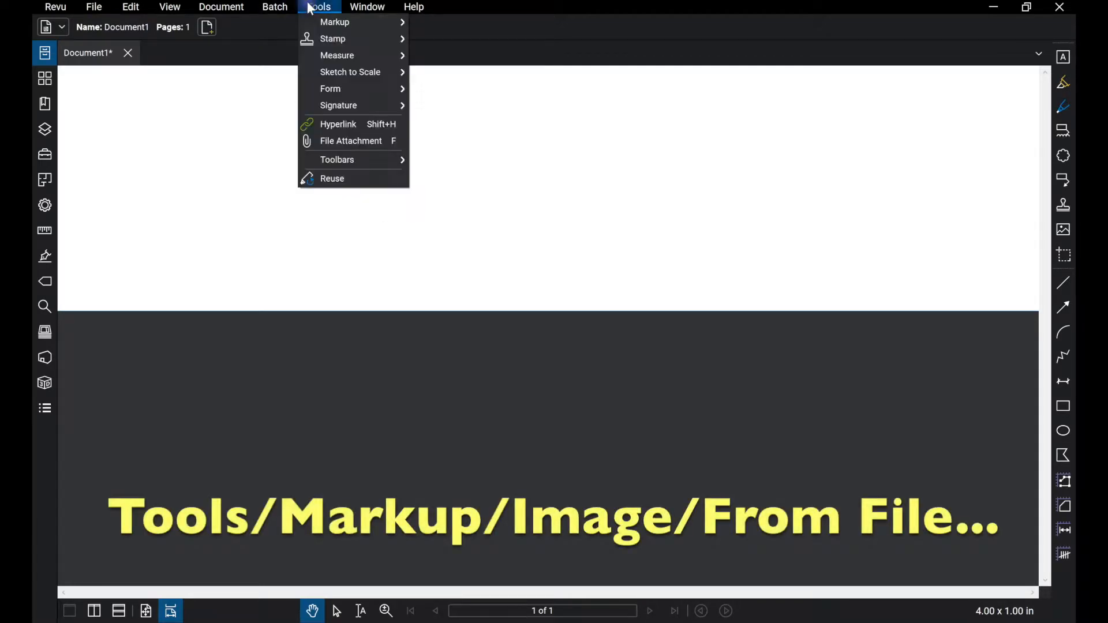
pyautogui.moveTo(308, 19)
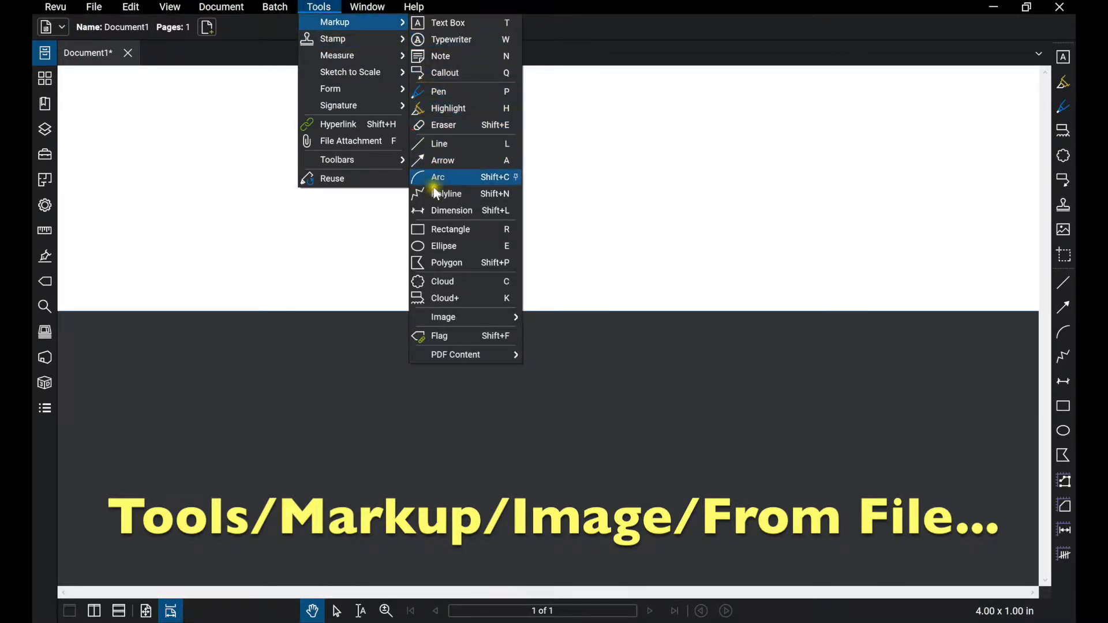
pyautogui.moveTo(451, 315)
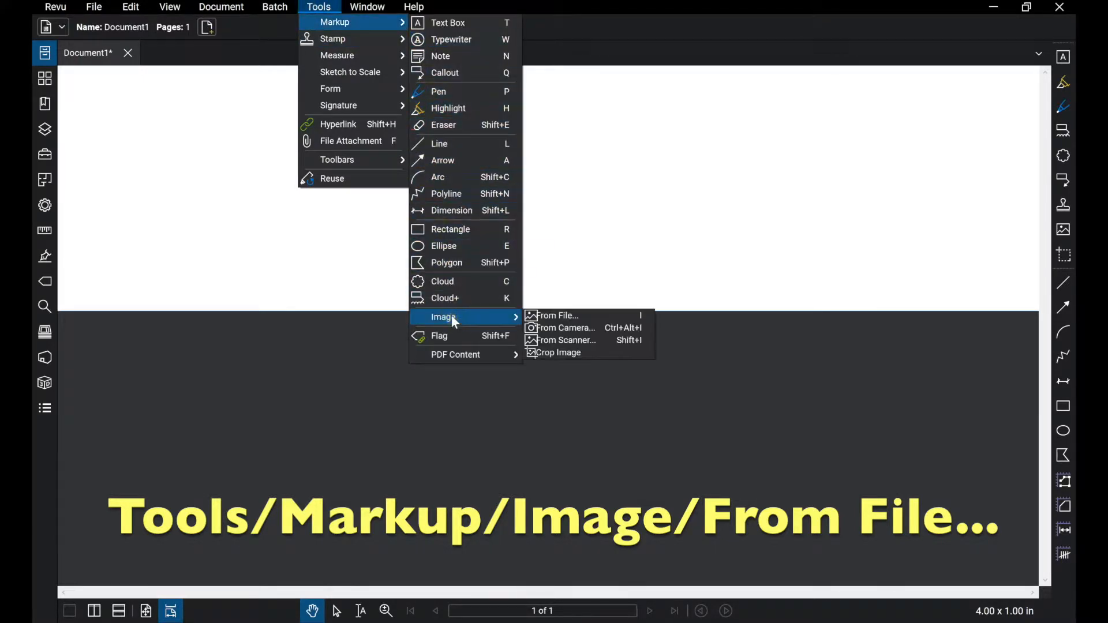
pyautogui.click(559, 317)
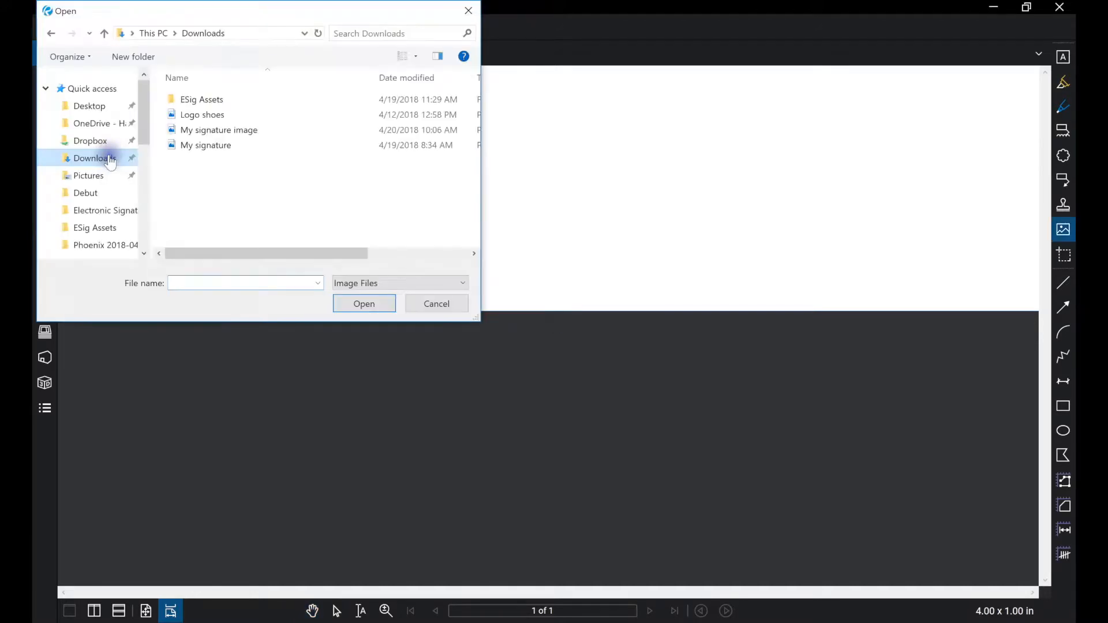
pyautogui.doubleClick(199, 146)
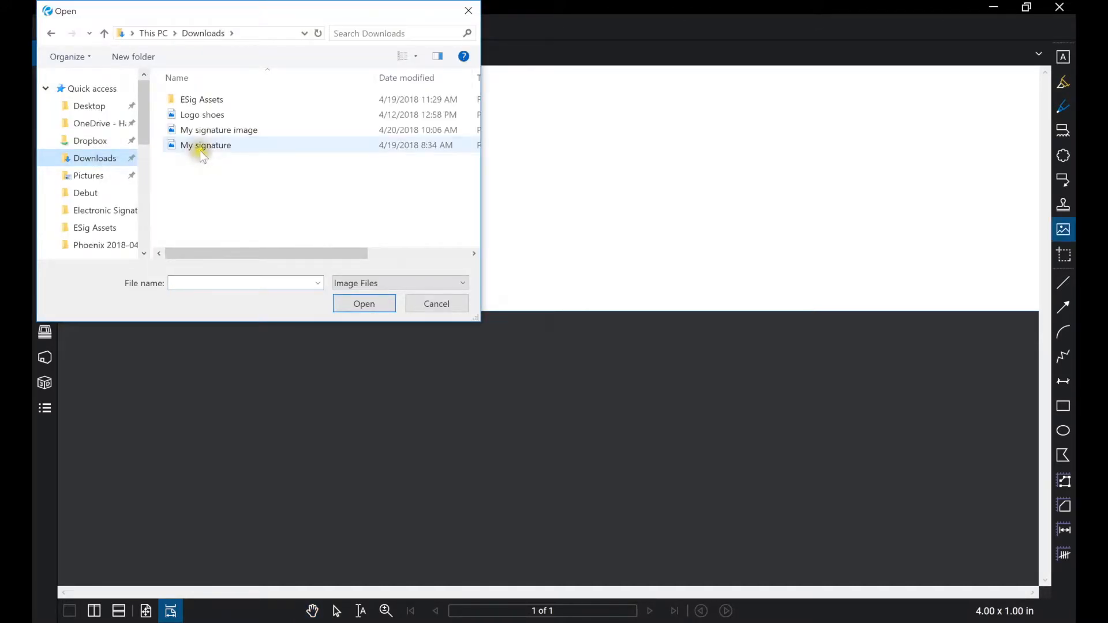
pyautogui.moveTo(200, 152)
pyautogui.mouseDown()
pyautogui.moveTo(218, 198)
pyautogui.moveTo(552, 256)
pyautogui.mouseUp()
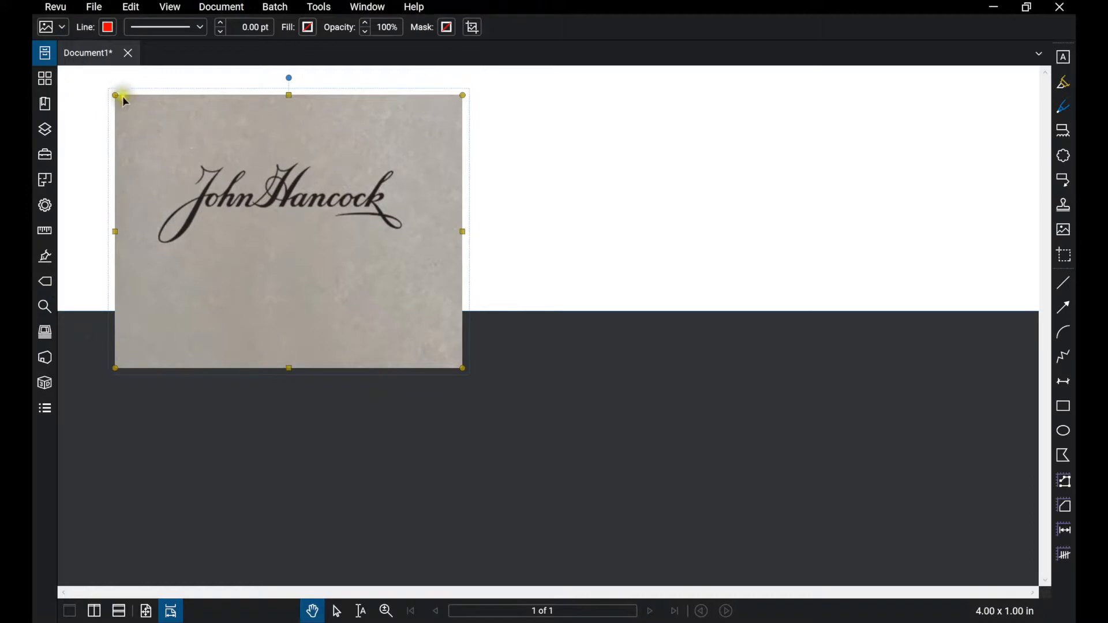
pyautogui.moveTo(115, 94); pyautogui.dragTo(104, 90)
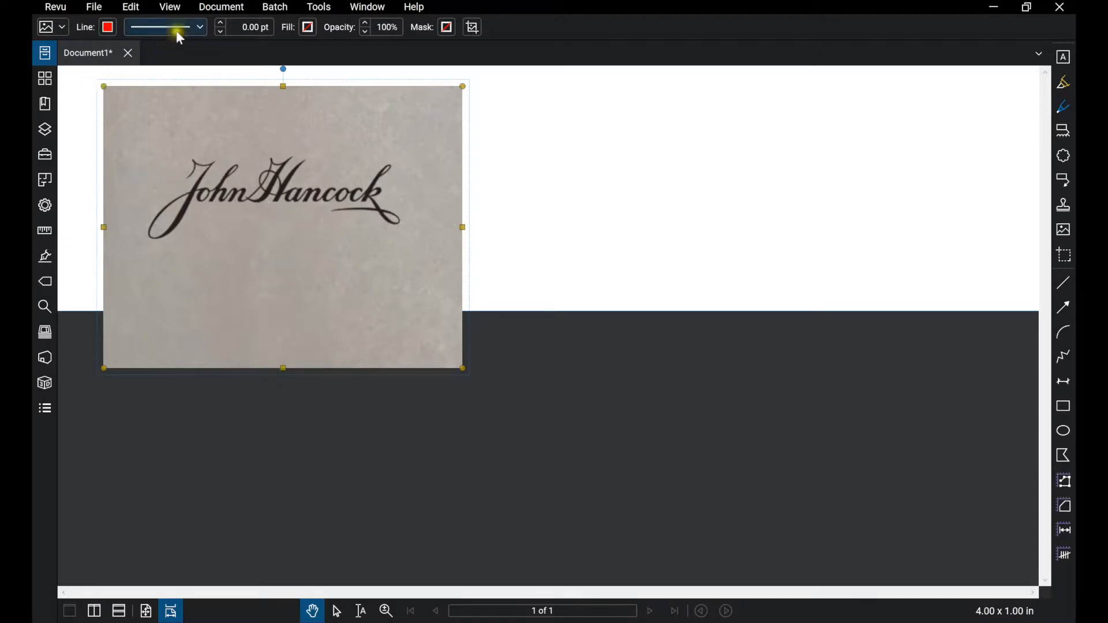
# Using the full-screen crosshair, crop the inserted image tightly around the signature, and reposition and enlarge the cropped image.
pyautogui.click(170, 7)
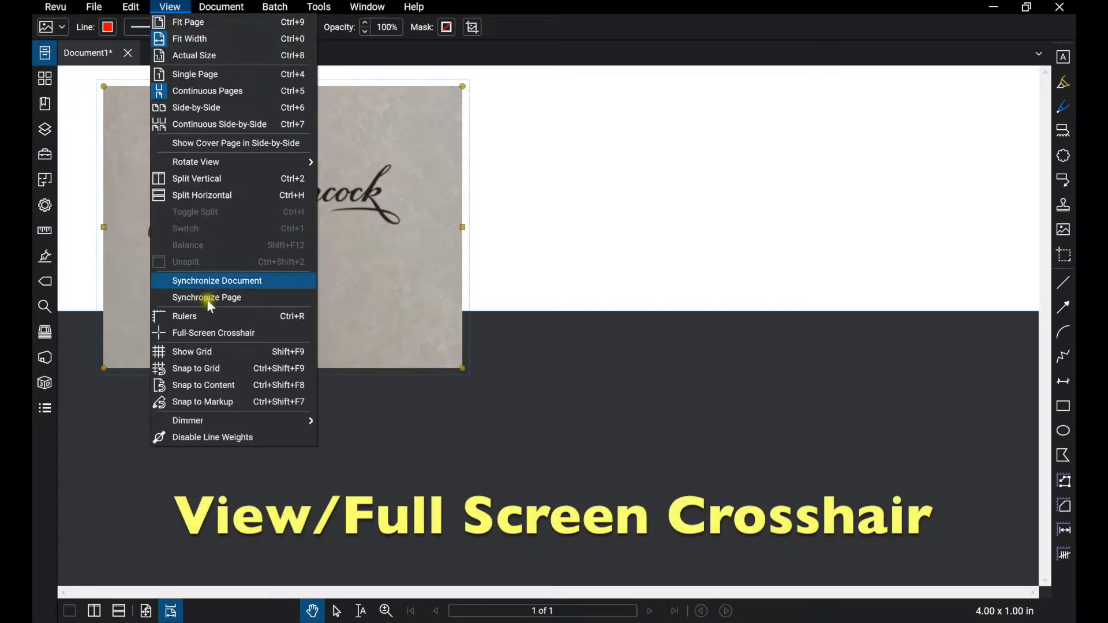
pyautogui.click(215, 333)
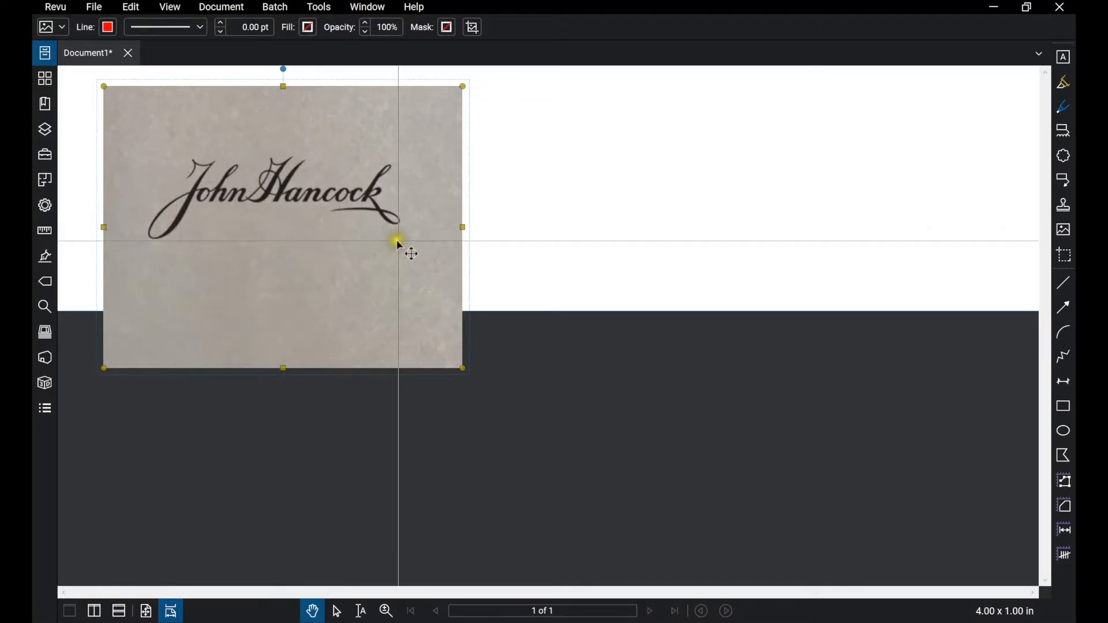
pyautogui.rightClick(298, 246)
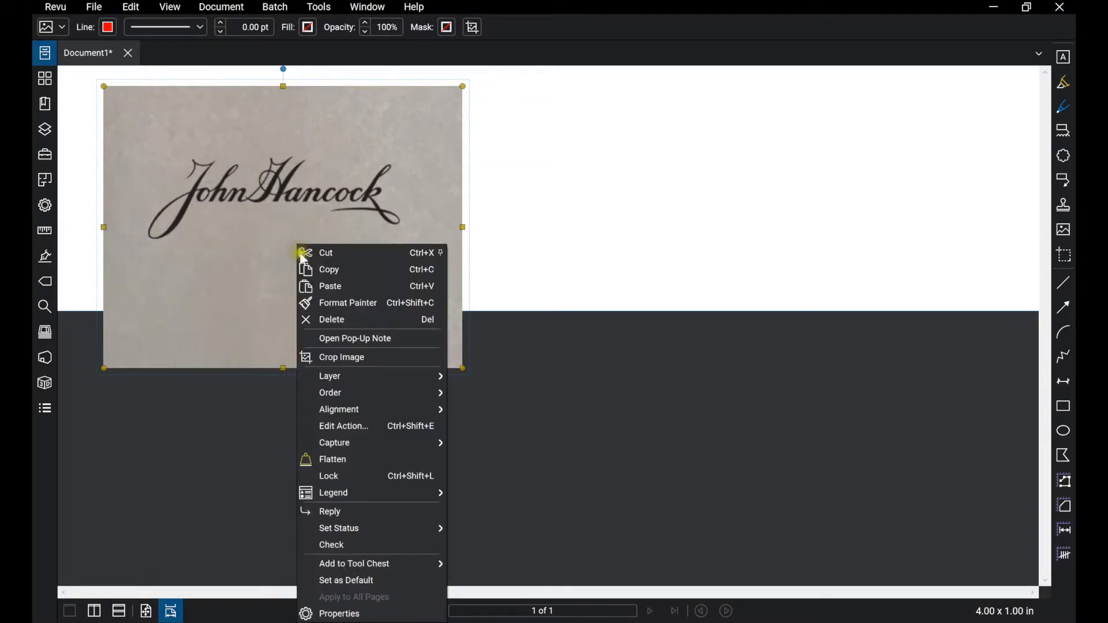
pyautogui.click(337, 360)
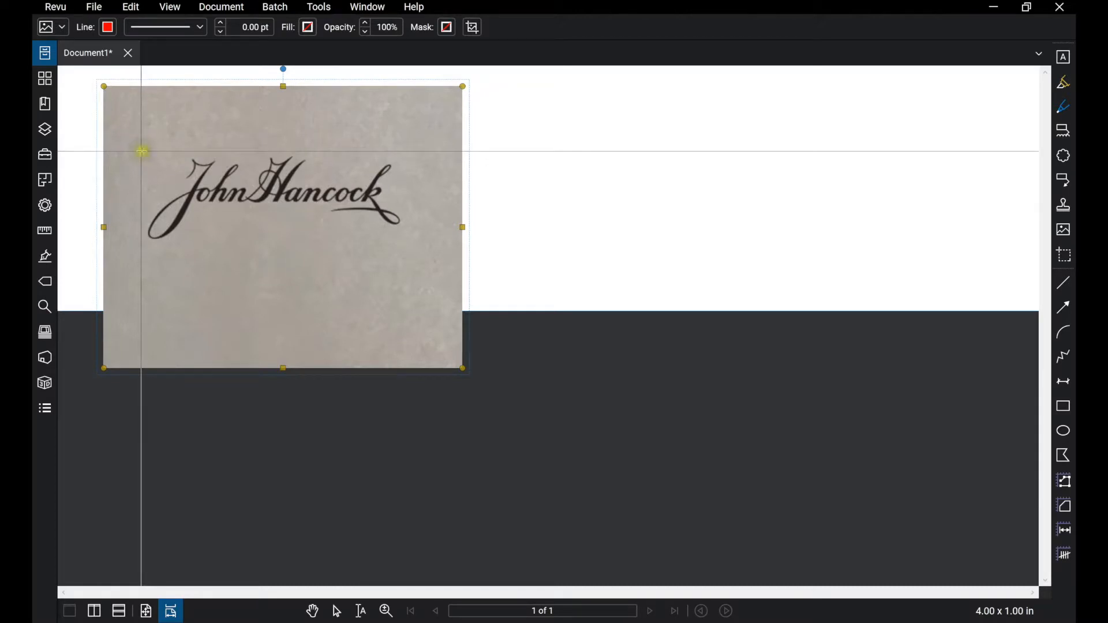
pyautogui.moveTo(144, 152)
pyautogui.mouseDown()
pyautogui.moveTo(255, 240)
pyautogui.moveTo(405, 240)
pyautogui.mouseUp()
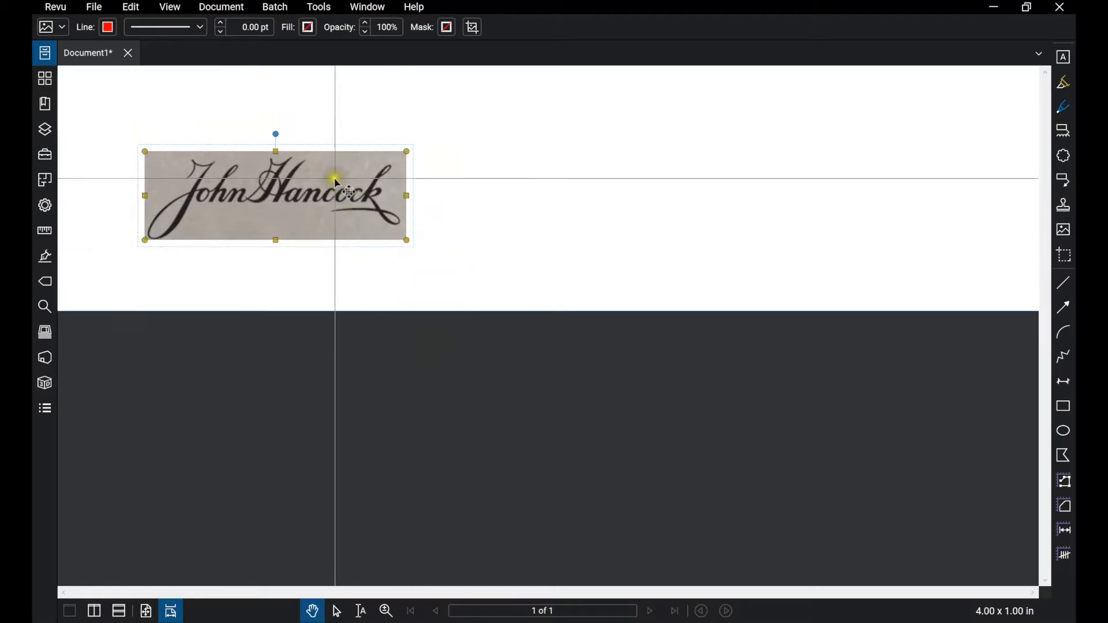
pyautogui.moveTo(321, 173)
pyautogui.mouseDown()
pyautogui.moveTo(296, 136)
pyautogui.moveTo(312, 139)
pyautogui.mouseUp()
pyautogui.moveTo(364, 178); pyautogui.dragTo(458, 268)
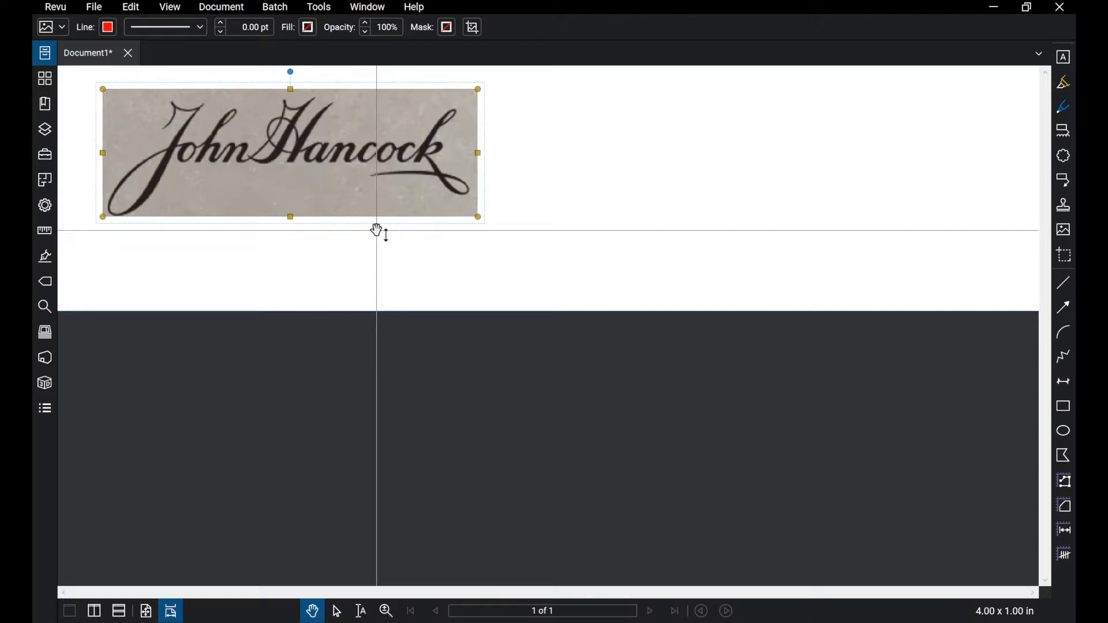
# Mask the signature image with the grey colour sampled from its paper background.
pyautogui.click(449, 28)
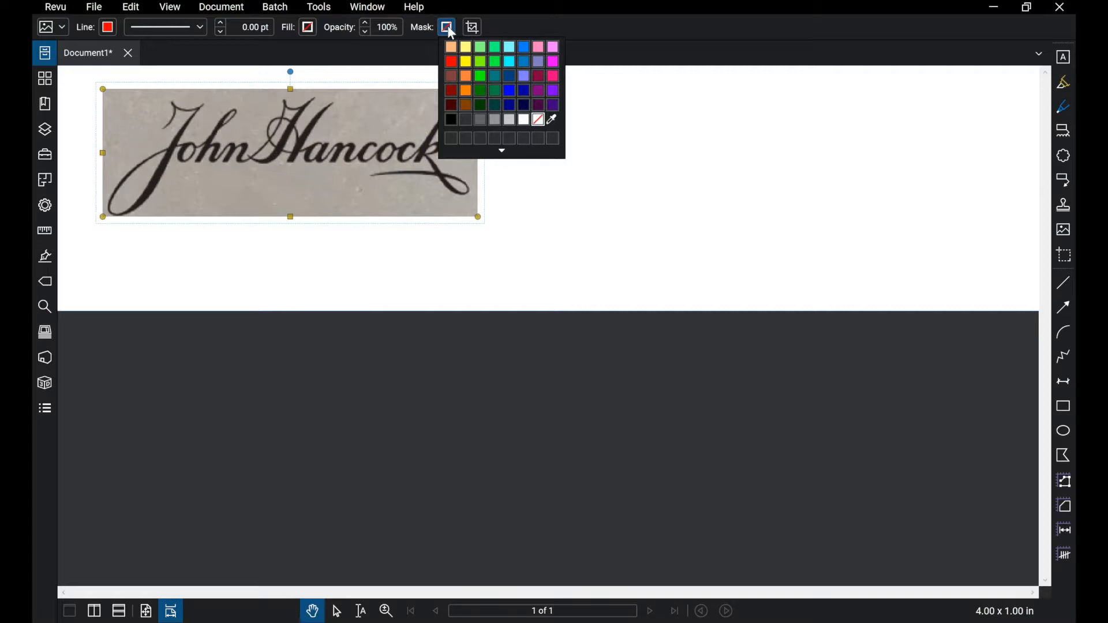
pyautogui.click(552, 120)
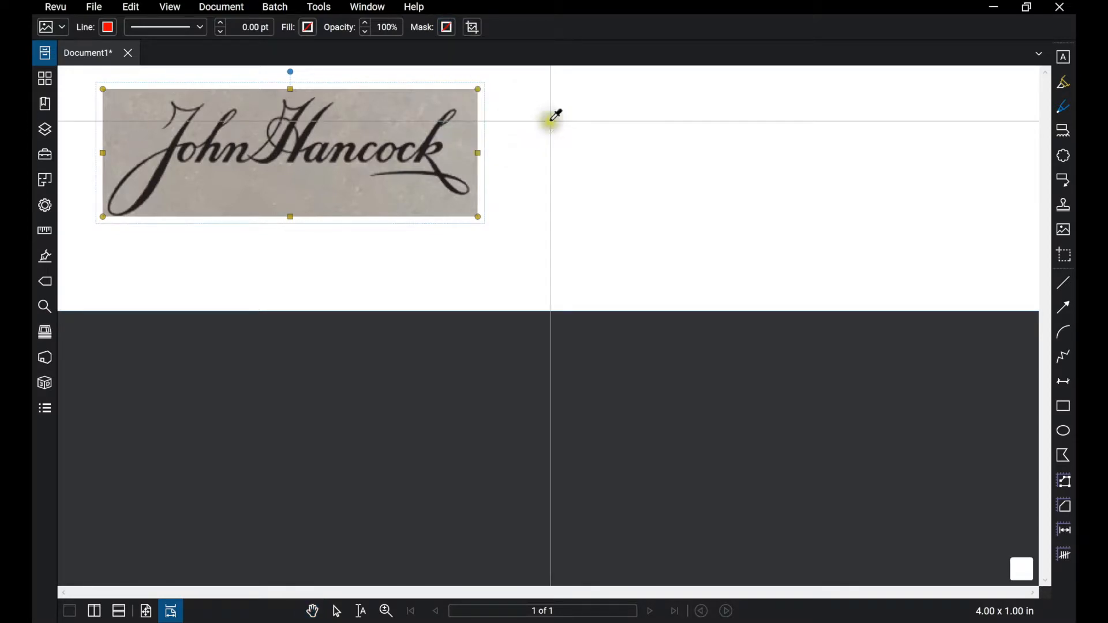
pyautogui.click(327, 182)
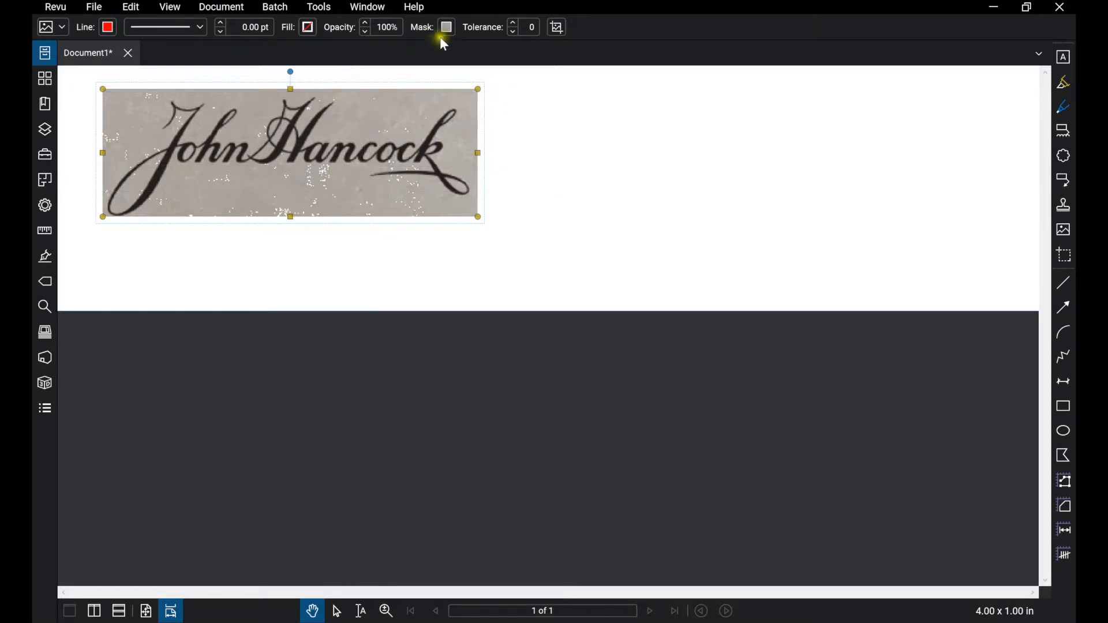
# Raise the signature image's mask tolerance to 12 to remove the grey background around the writing.
pyautogui.click(514, 24)
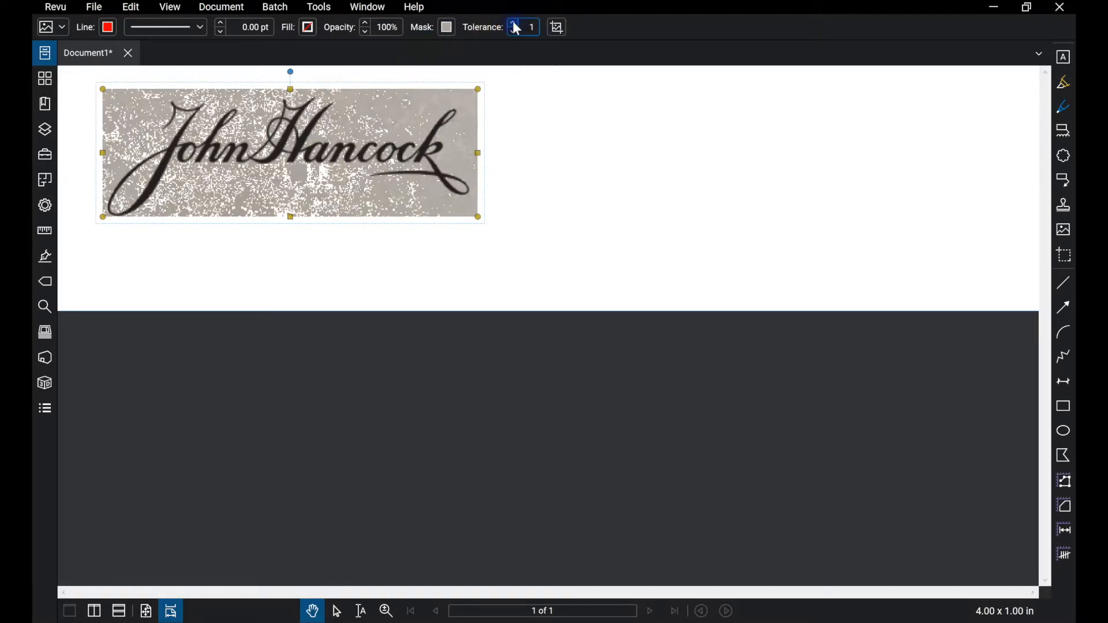
pyautogui.click(513, 23)
pyautogui.click(514, 24)
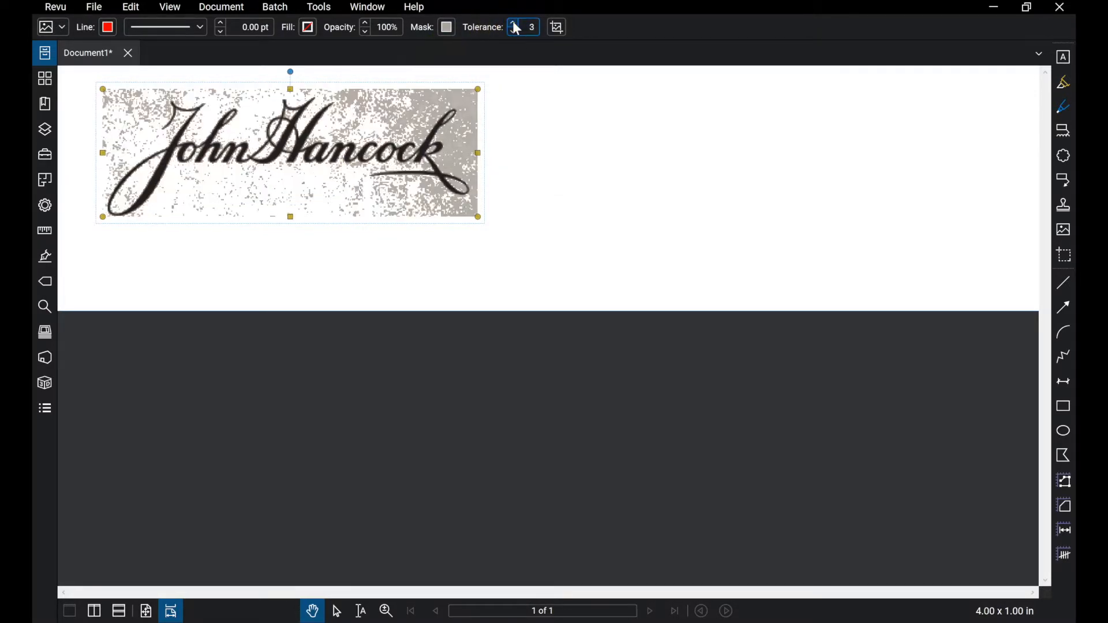
pyautogui.click(514, 23)
pyautogui.click(514, 24)
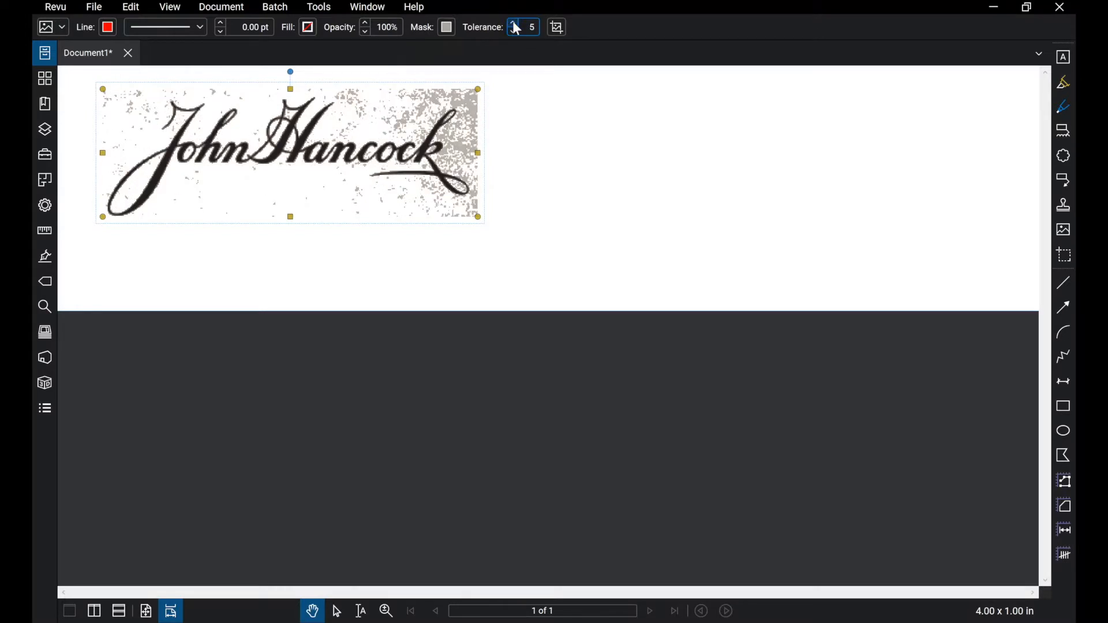
pyautogui.click(515, 25)
pyautogui.click(515, 24)
pyautogui.click(515, 24)
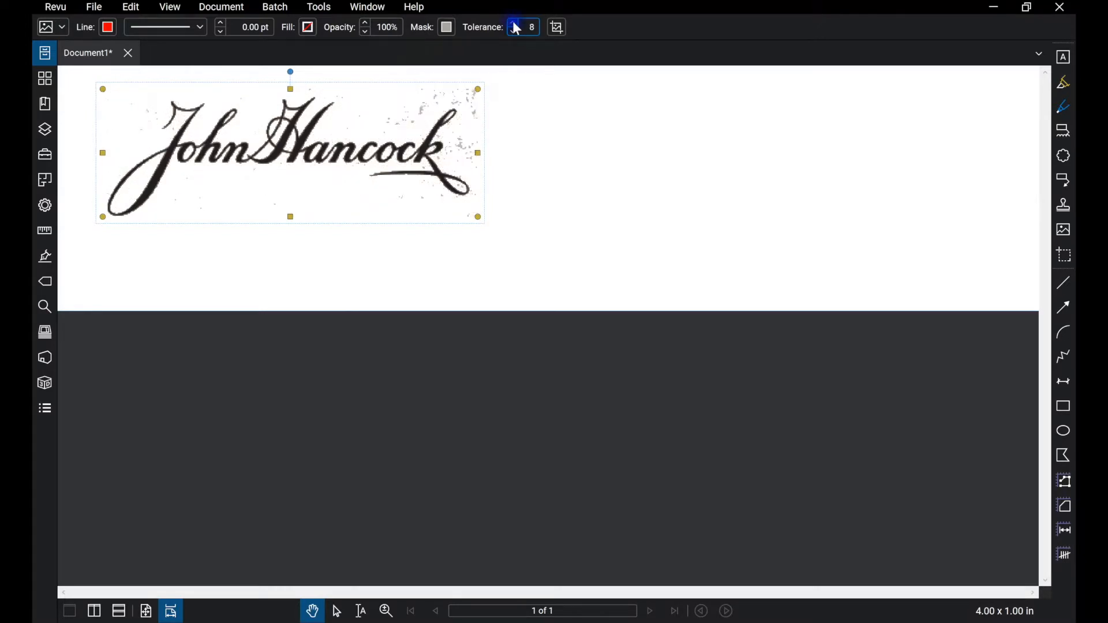
pyautogui.click(515, 25)
pyautogui.click(515, 24)
pyautogui.click(514, 24)
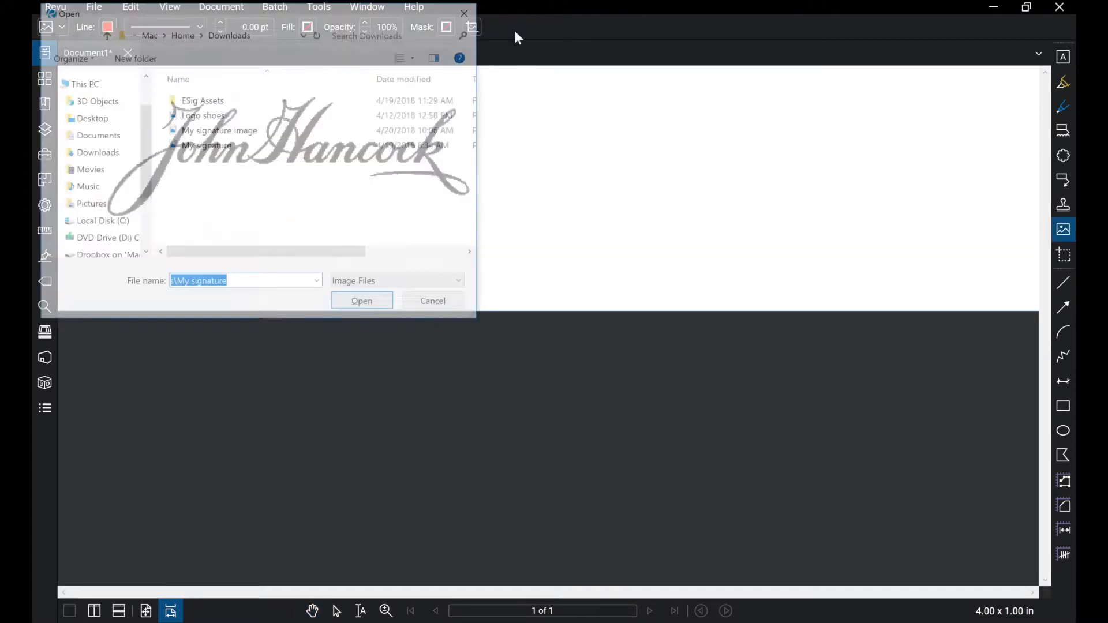
# Insert the Logo shoes image beside the signature and enlarge it to fill the right half of the page.
pyautogui.doubleClick(217, 114)
pyautogui.moveTo(531, 98)
pyautogui.mouseDown()
pyautogui.moveTo(618, 223)
pyautogui.moveTo(919, 278)
pyautogui.mouseUp()
pyautogui.moveTo(309, 143)
pyautogui.mouseDown()
pyautogui.moveTo(295, 156)
pyautogui.moveTo(455, 233)
pyautogui.moveTo(512, 298)
pyautogui.moveTo(396, 198)
pyautogui.mouseUp()
pyautogui.moveTo(799, 171); pyautogui.dragTo(821, 204)
pyautogui.moveTo(939, 242); pyautogui.dragTo(1016, 281)
# Enlarge the signature image to fill the page's left half and position it beside the logo.
pyautogui.click(364, 184)
pyautogui.moveTo(499, 250); pyautogui.dragTo(536, 282)
pyautogui.moveTo(436, 166); pyautogui.dragTo(426, 174)
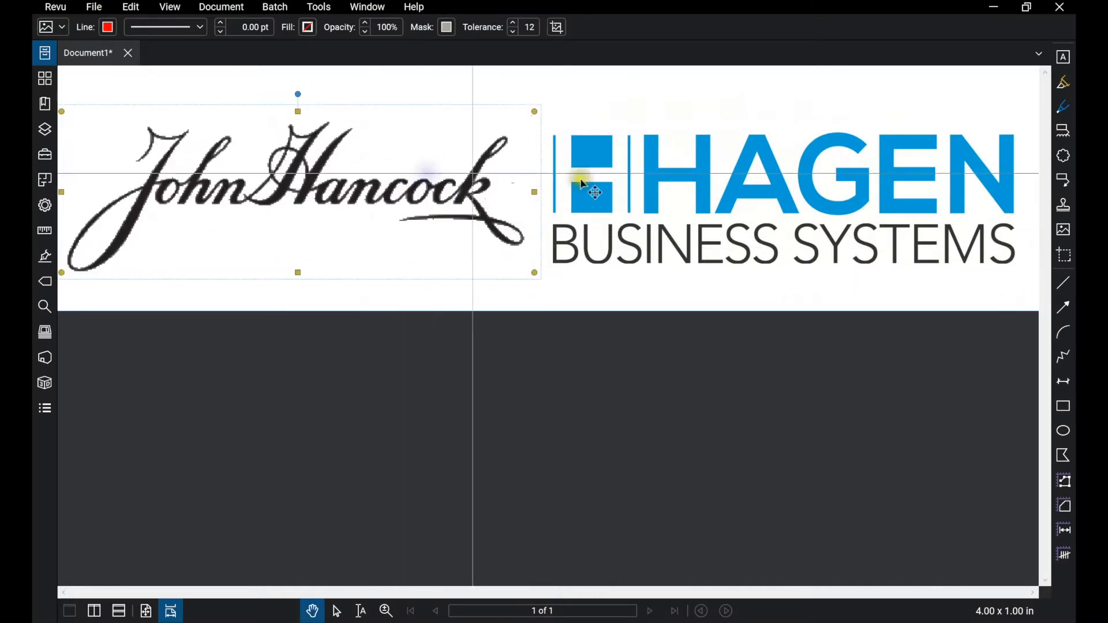
pyautogui.click(866, 397)
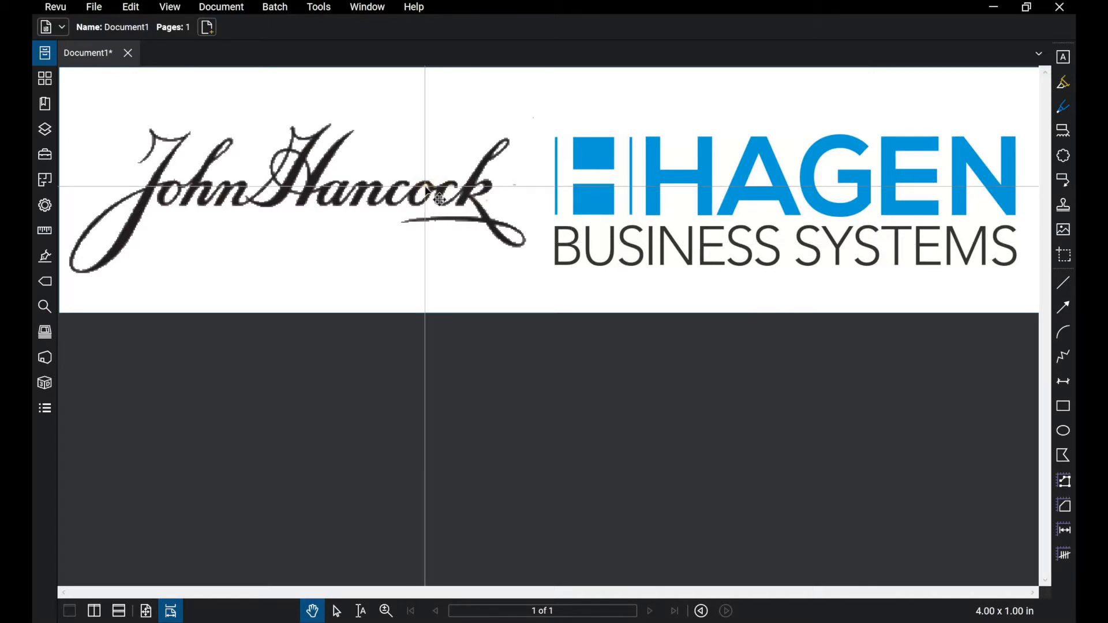
# Group the signature image and the company logo into one markup.
pyautogui.click(426, 186)
pyautogui.keyDown('shift'); pyautogui.click(600, 192); pyautogui.keyUp('shift')
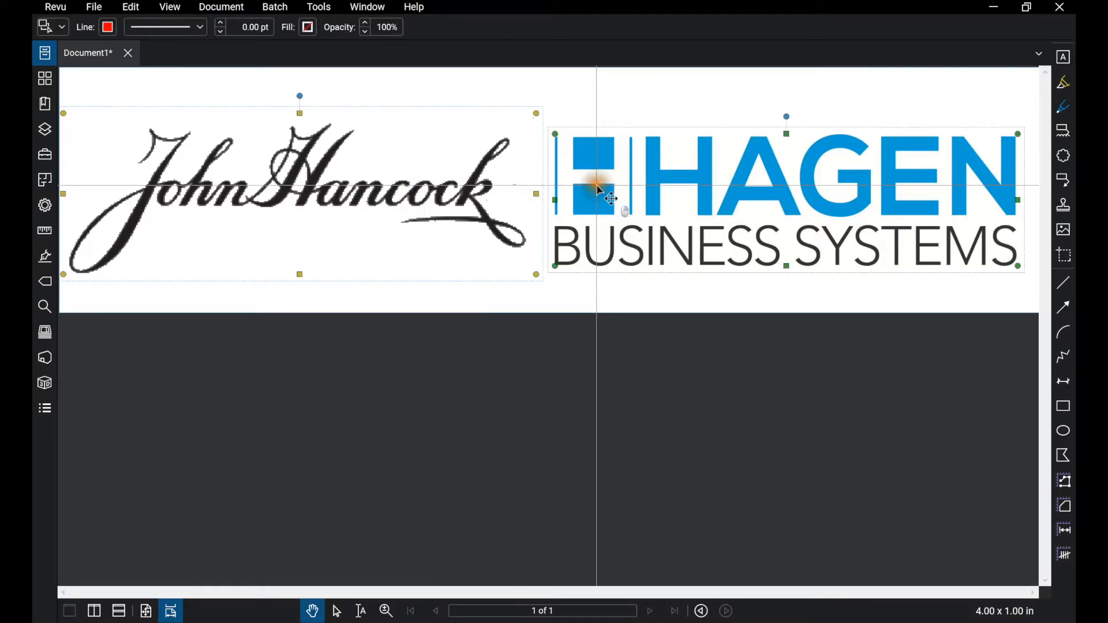
pyautogui.rightClick(600, 191)
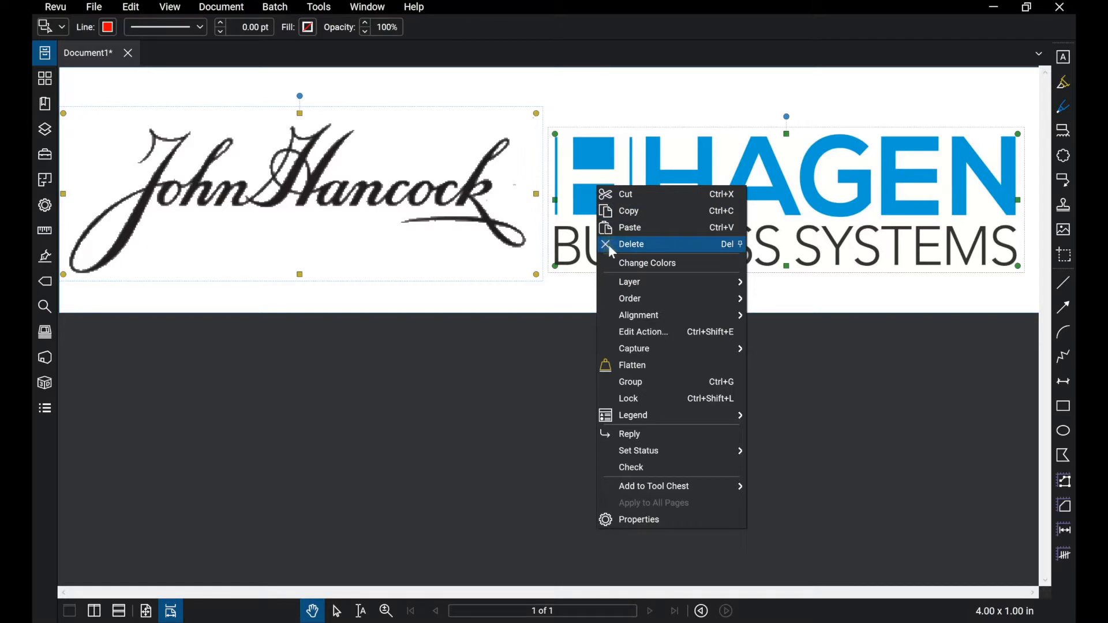
pyautogui.click(618, 382)
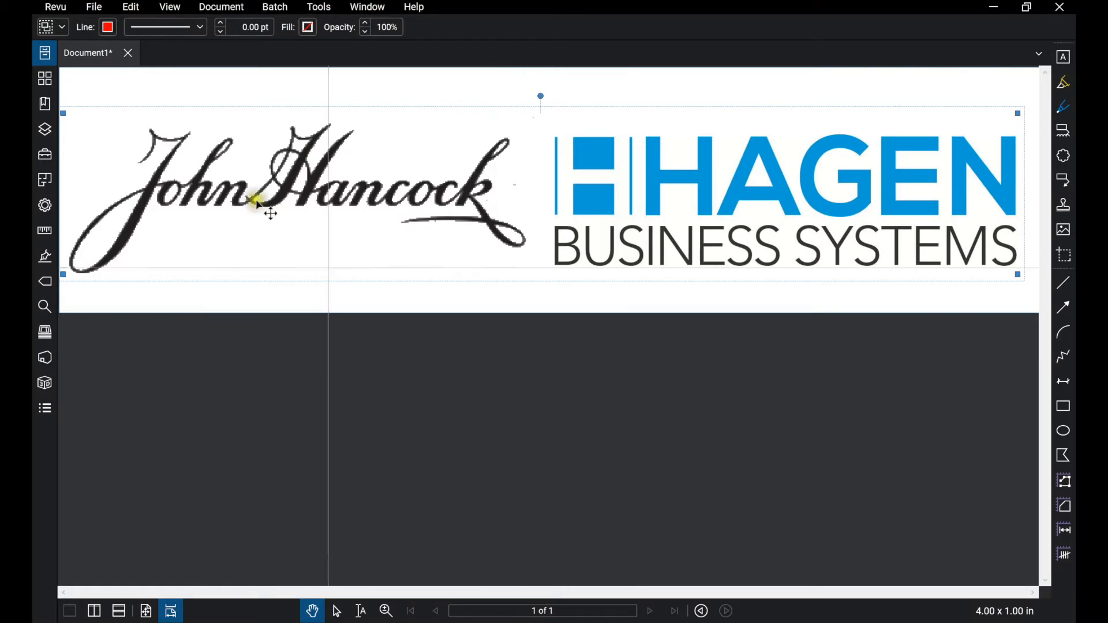
# Save the document as a PDF named My electronic Signature in the HBS Logos folder.
pyautogui.click(90, 9)
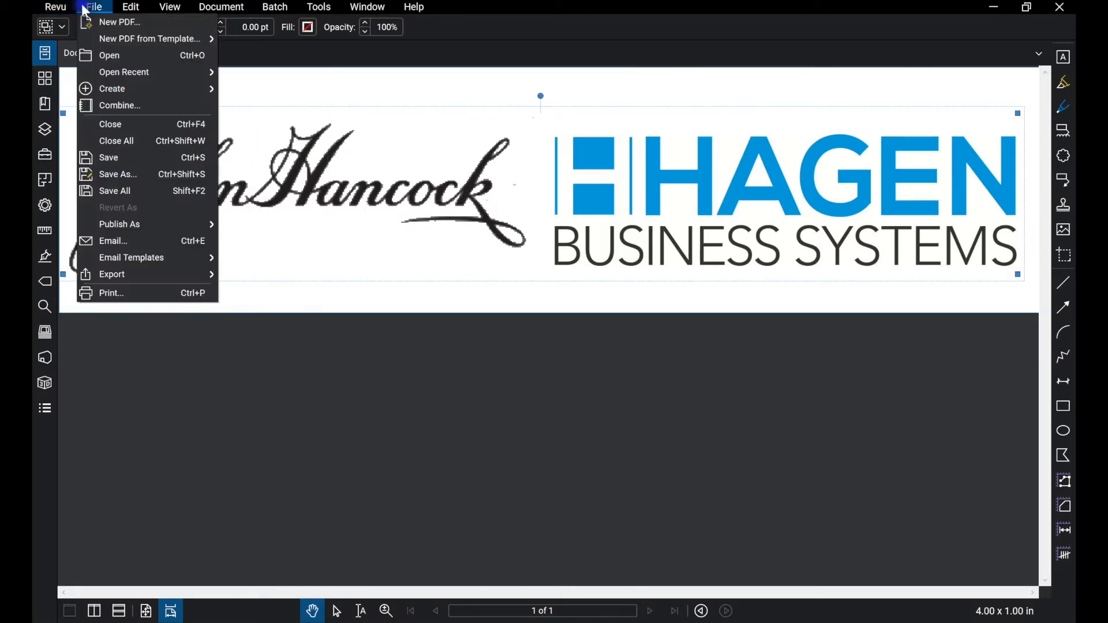
pyautogui.click(101, 160)
pyautogui.write('My electronic Signature')
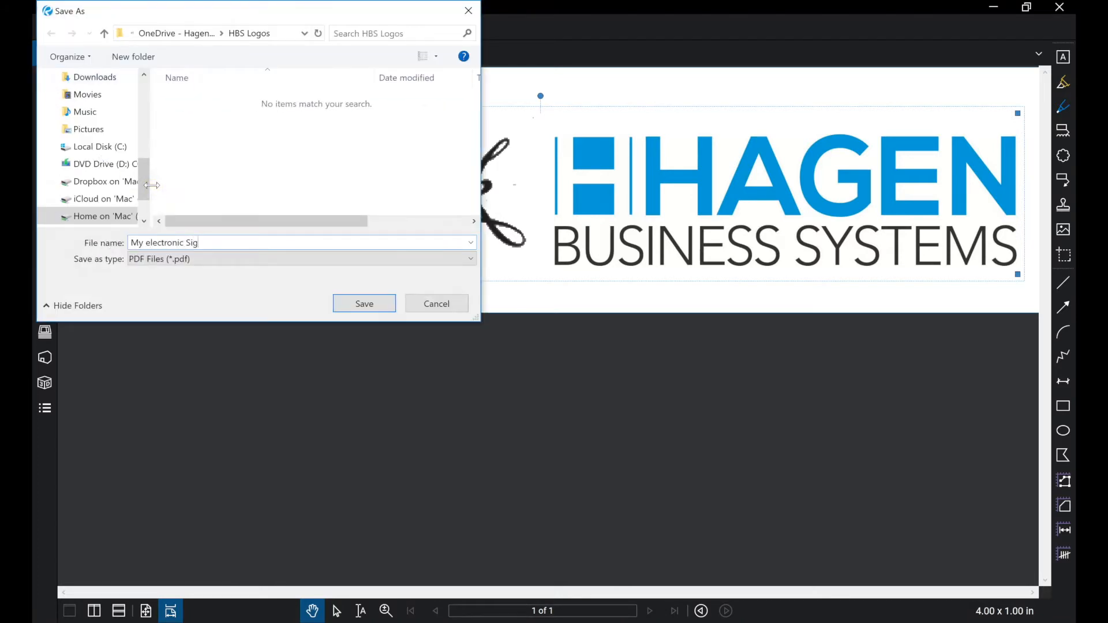
pyautogui.press('Return')
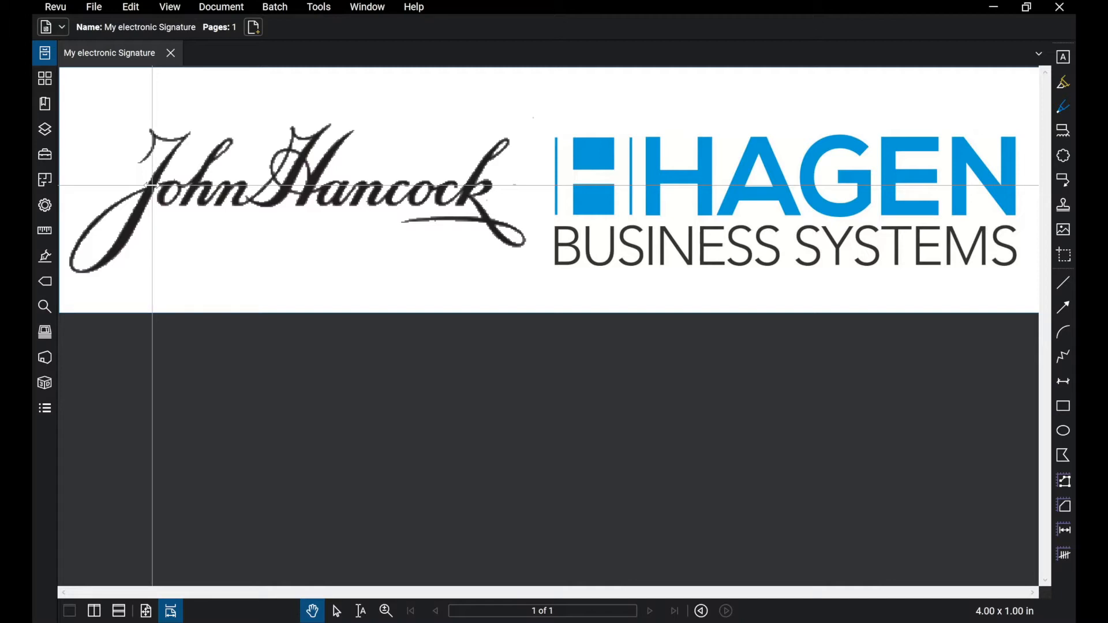
# Add the grouped signature and logo to the My Tools set of the Tool Chest.
pyautogui.click(292, 186)
pyautogui.rightClick(295, 189)
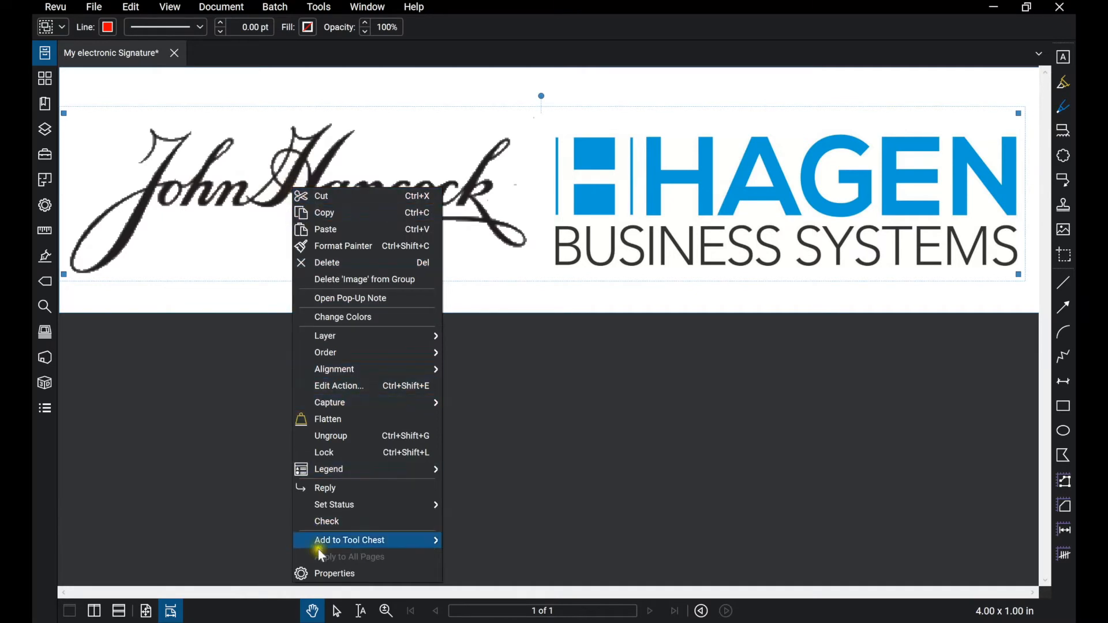
pyautogui.moveTo(319, 547)
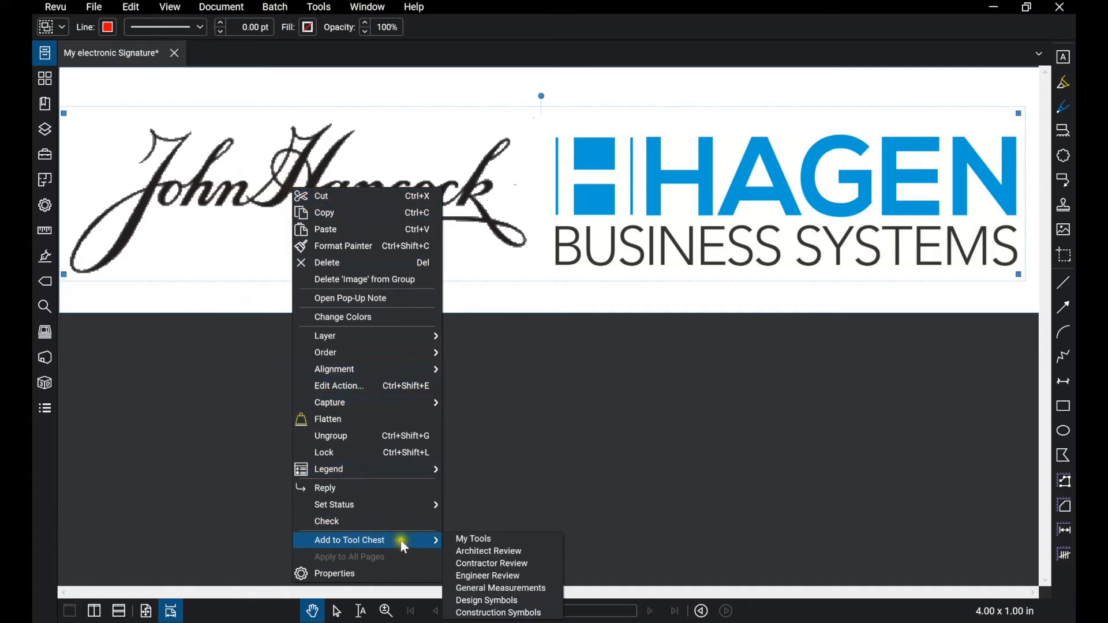
pyautogui.click(463, 544)
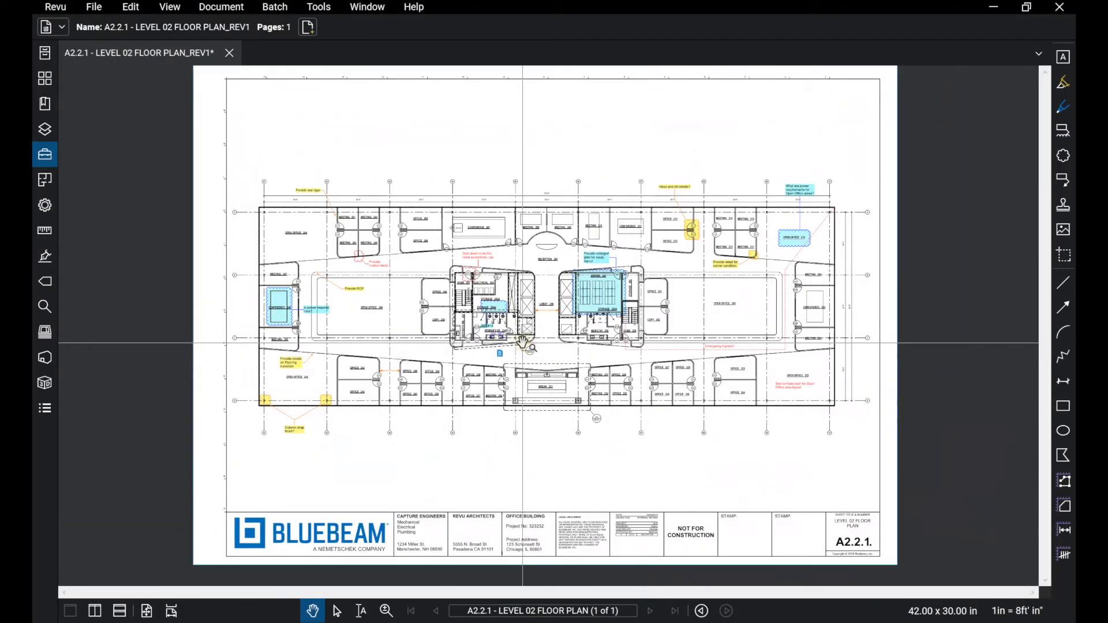
# Place the saved signature-and-logo tool from My Tools on the floor plan's title block, around the NOT FOR CONSTRUCTION box.
pyautogui.scroll(5, 661, 510)
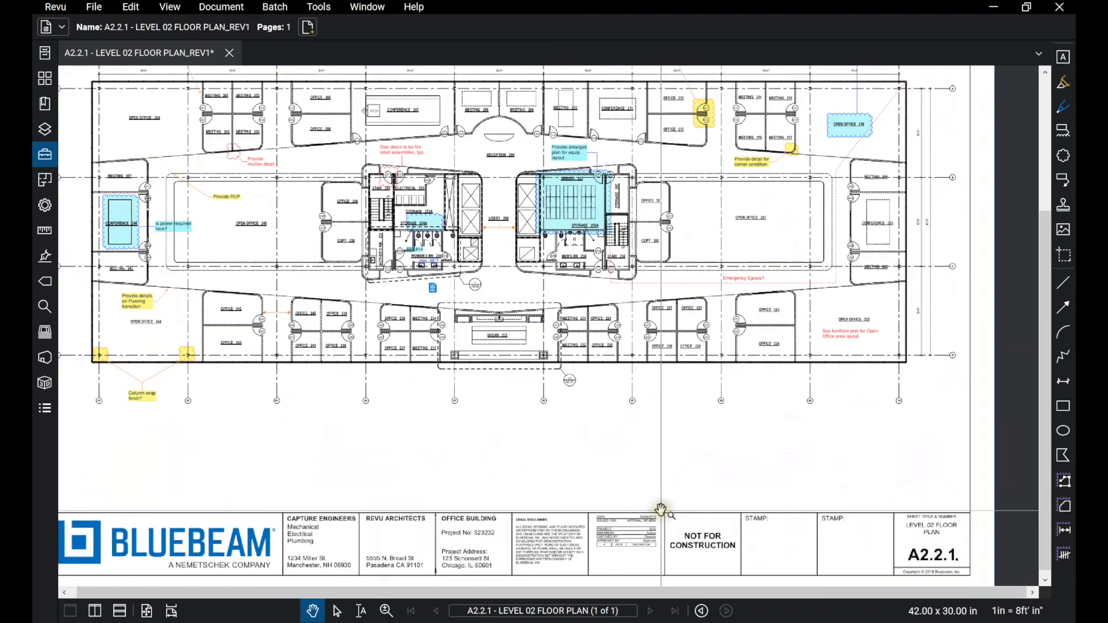
pyautogui.scroll(1, 661, 509)
pyautogui.moveTo(658, 509); pyautogui.dragTo(571, 445)
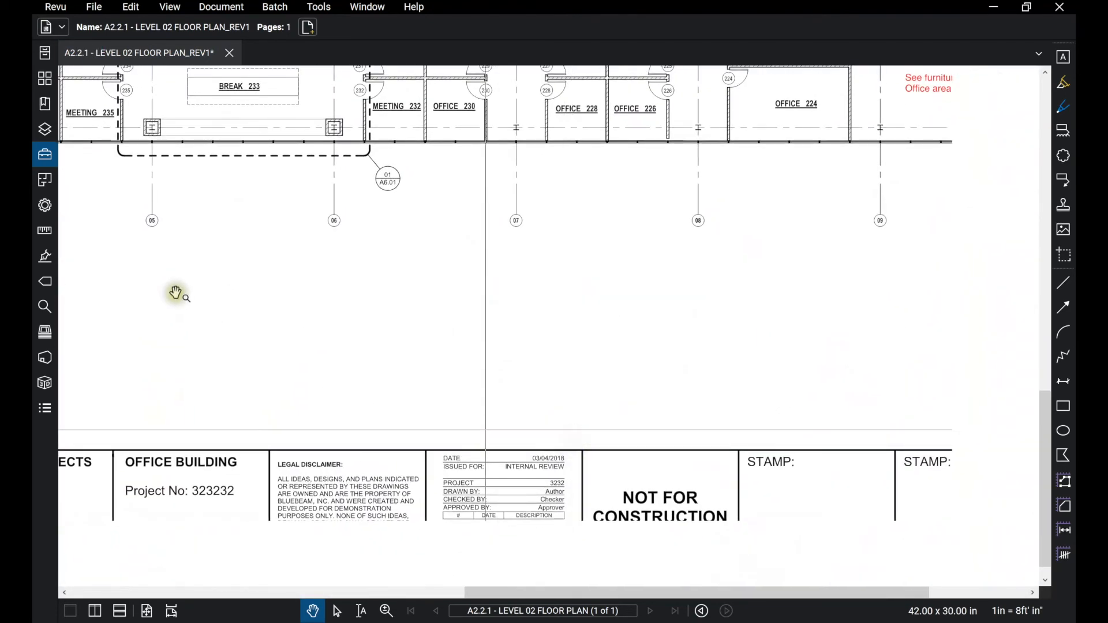
pyautogui.click(37, 154)
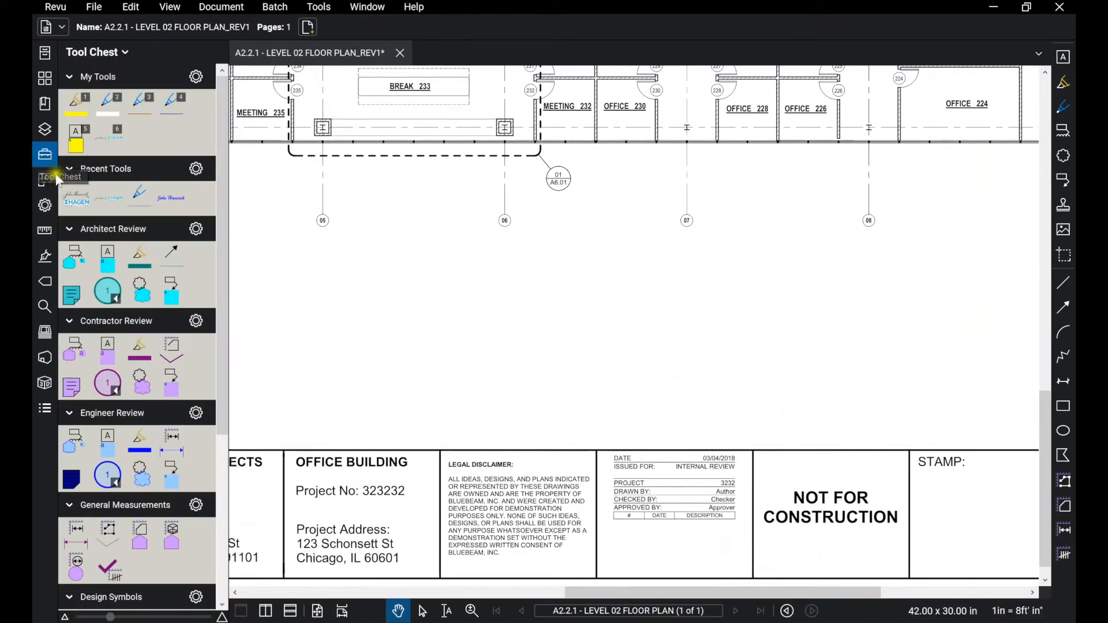
pyautogui.click(111, 141)
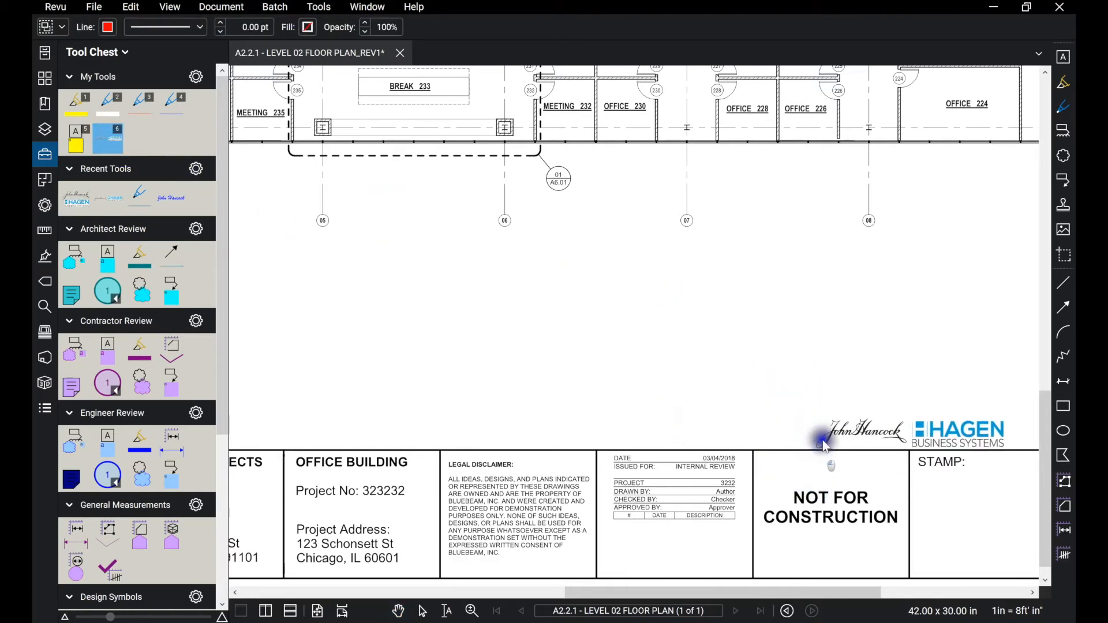
pyautogui.click(839, 445)
pyautogui.moveTo(840, 456); pyautogui.dragTo(827, 466)
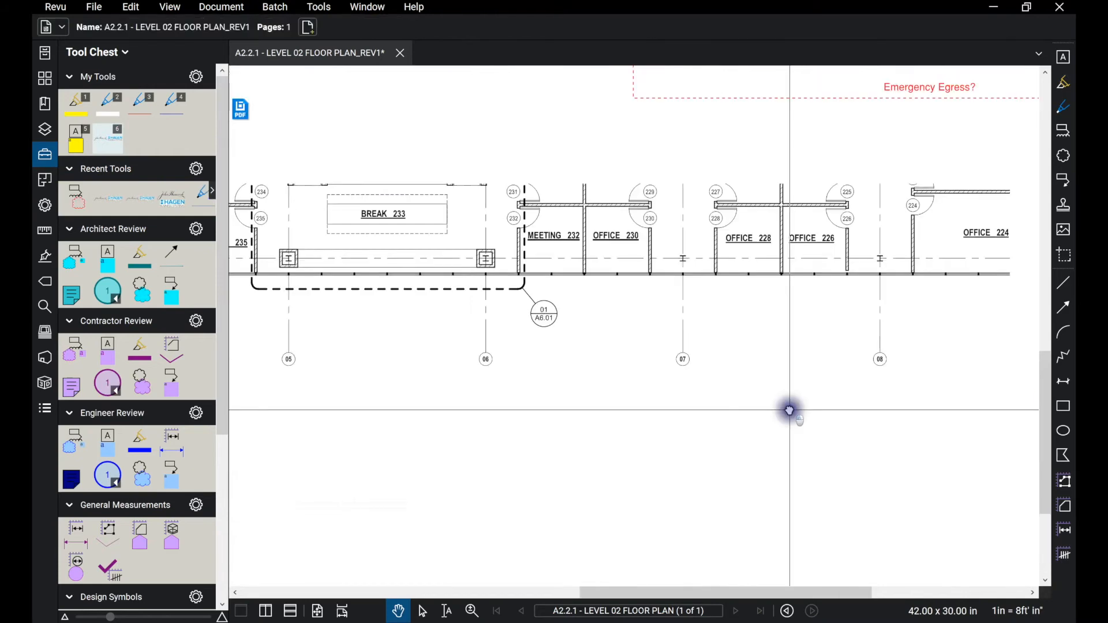
# Add a cloud with callout around OFFICE 224, with the note "Upgrade to Italian Marble Flooring." below the room.
pyautogui.moveTo(789, 410); pyautogui.dragTo(663, 412)
pyautogui.press('q')
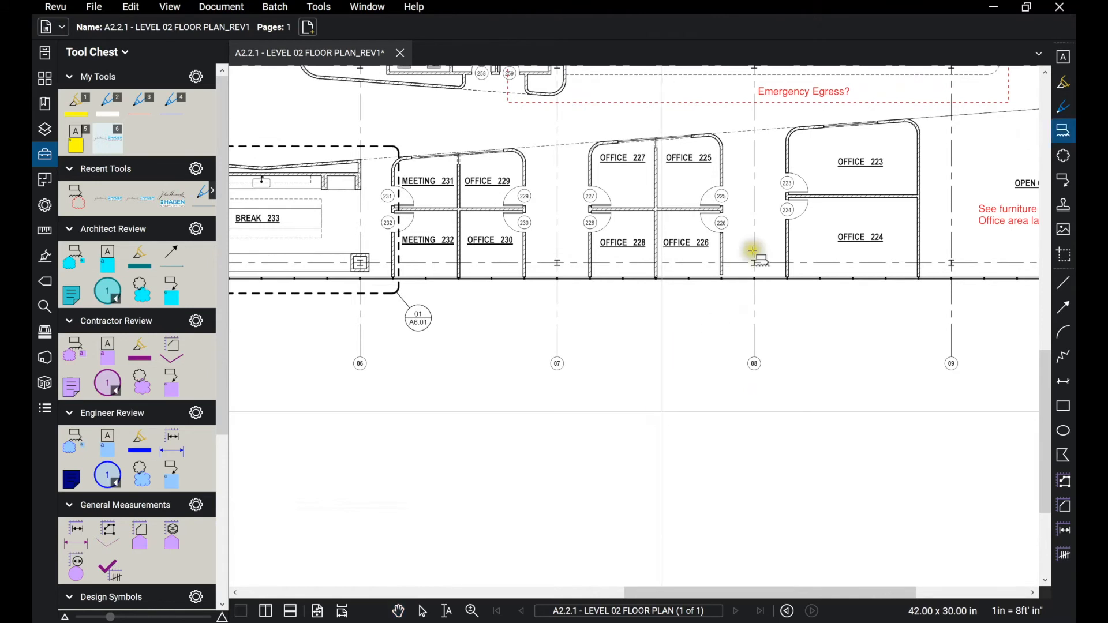
pyautogui.moveTo(829, 255); pyautogui.dragTo(921, 280)
pyautogui.click(860, 372)
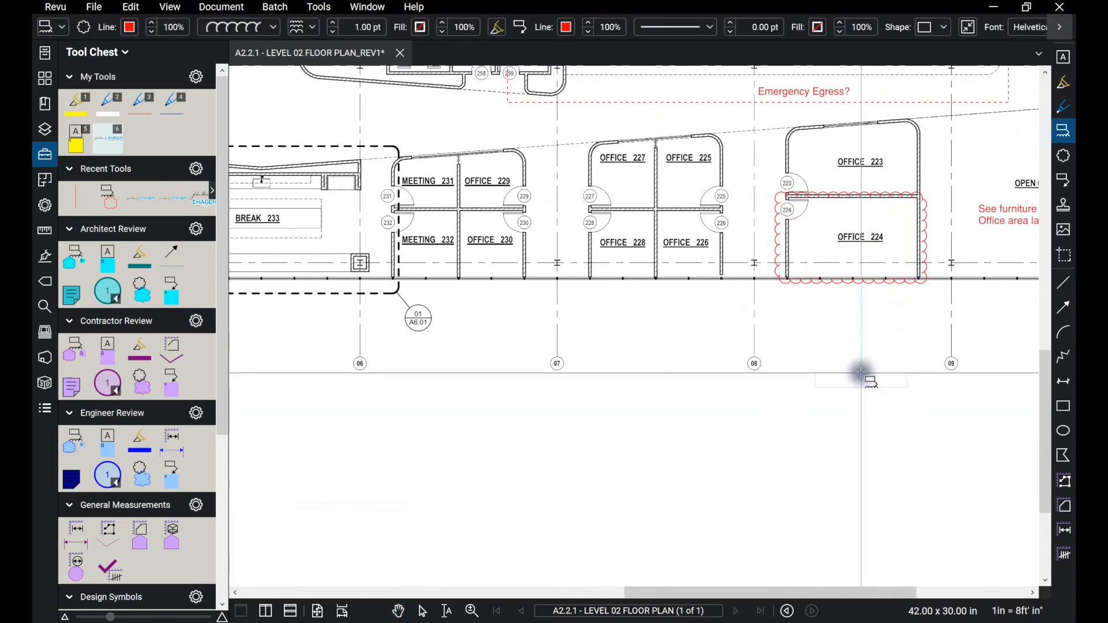
pyautogui.write('Upgrade to')
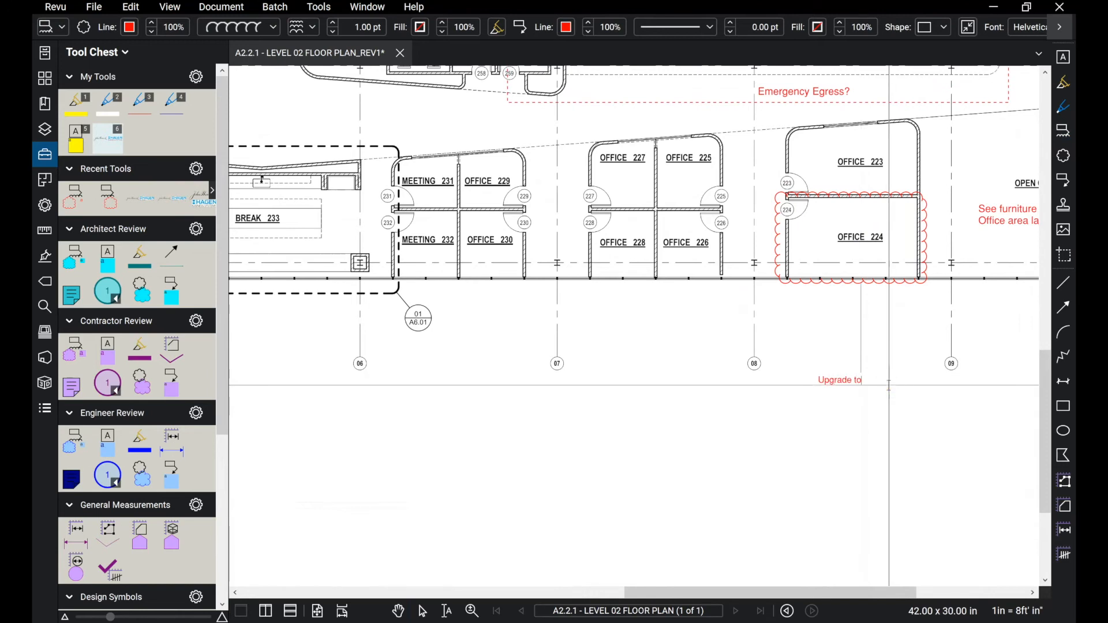
pyautogui.write(' Italian Marble Floorin')
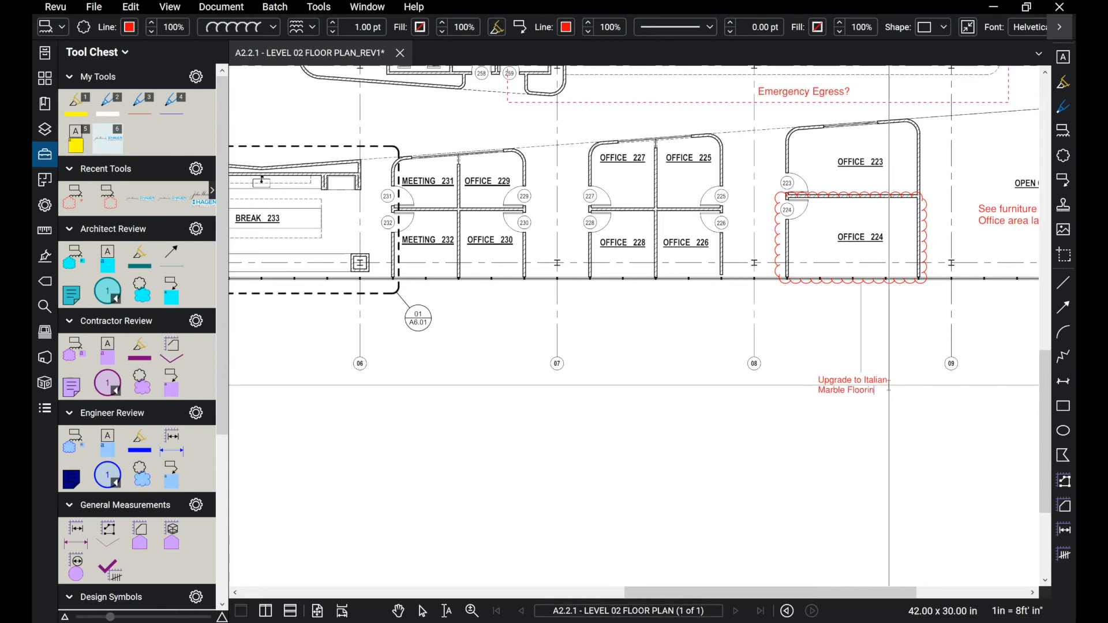
pyautogui.write('g.')
pyautogui.press('Escape')
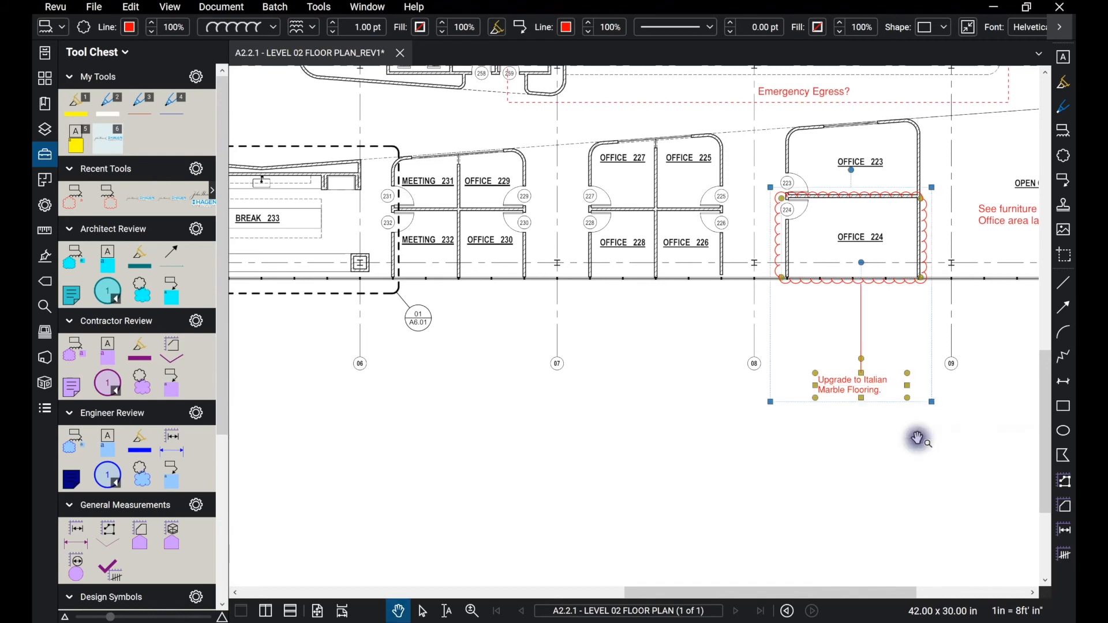
pyautogui.click(933, 469)
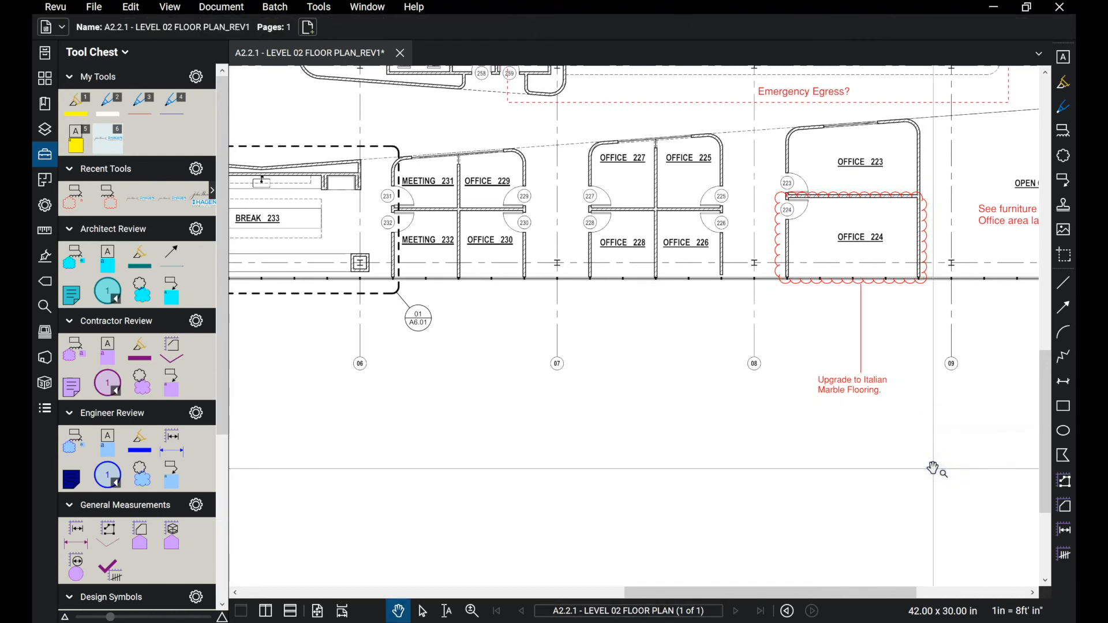